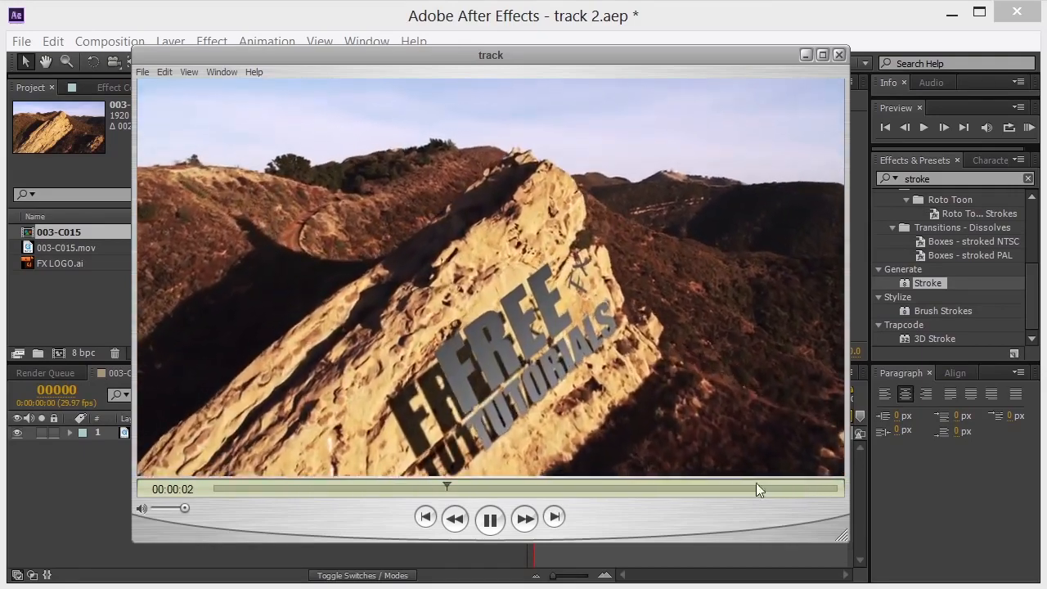
Close the finished clip's preview after scrubbing it, and apply 3D camera tracking to the 003-C015.mov layer
{"action": "left_click_drag", "start_coordinate": [663, 487], "coordinate": [370, 475]}
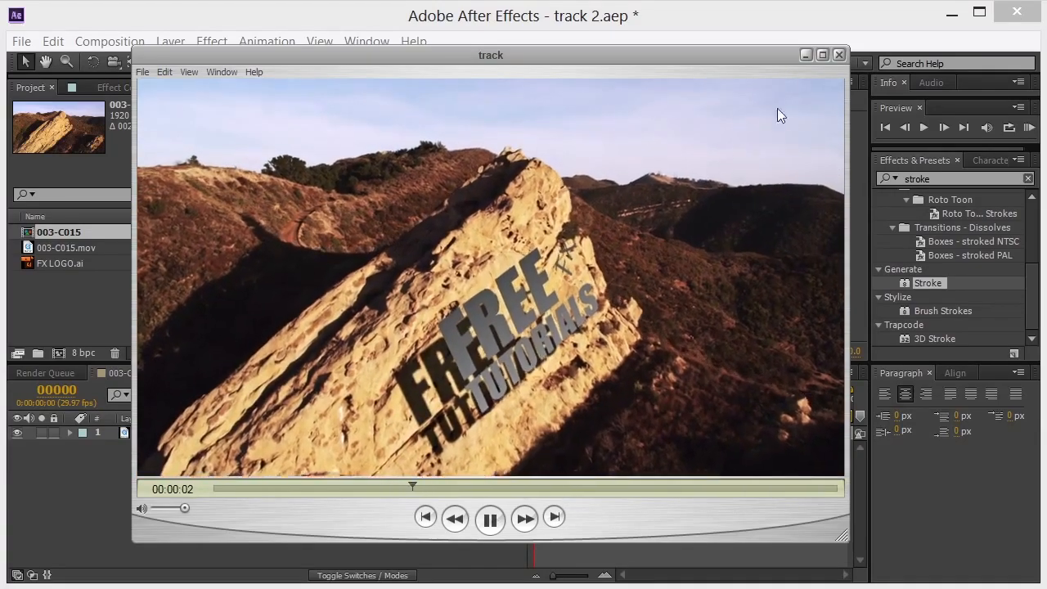
{"action": "left_click", "coordinate": [839, 54]}
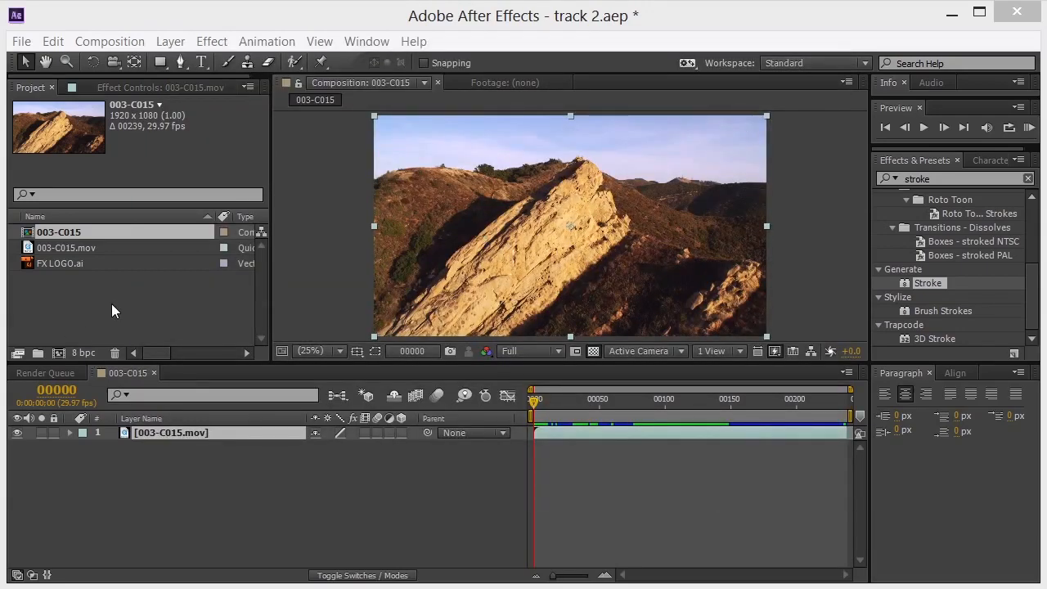
{"action": "left_click", "coordinate": [64, 248]}
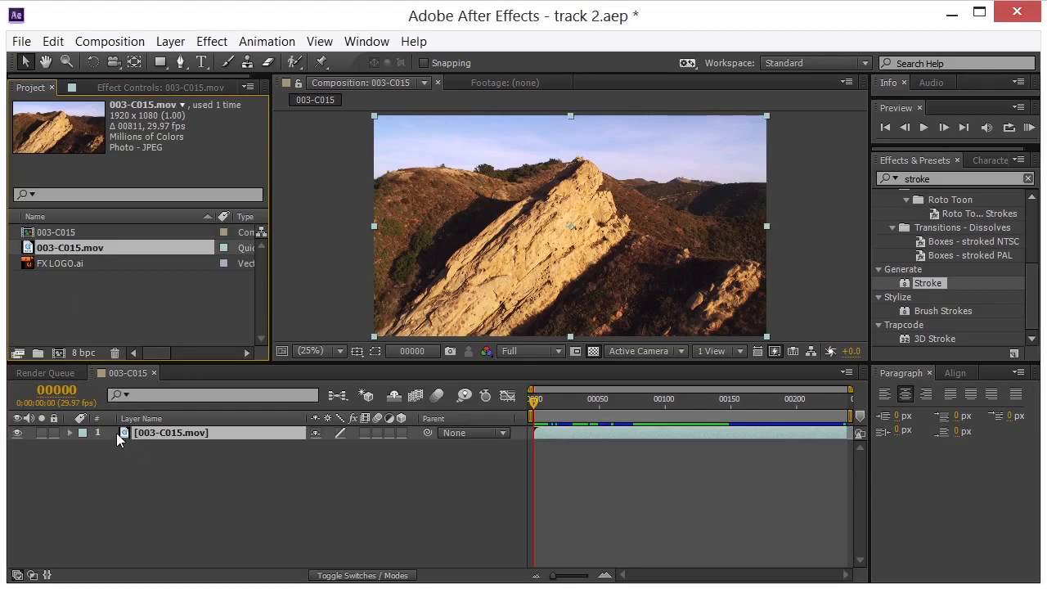
{"action": "right_click", "coordinate": [188, 437]}
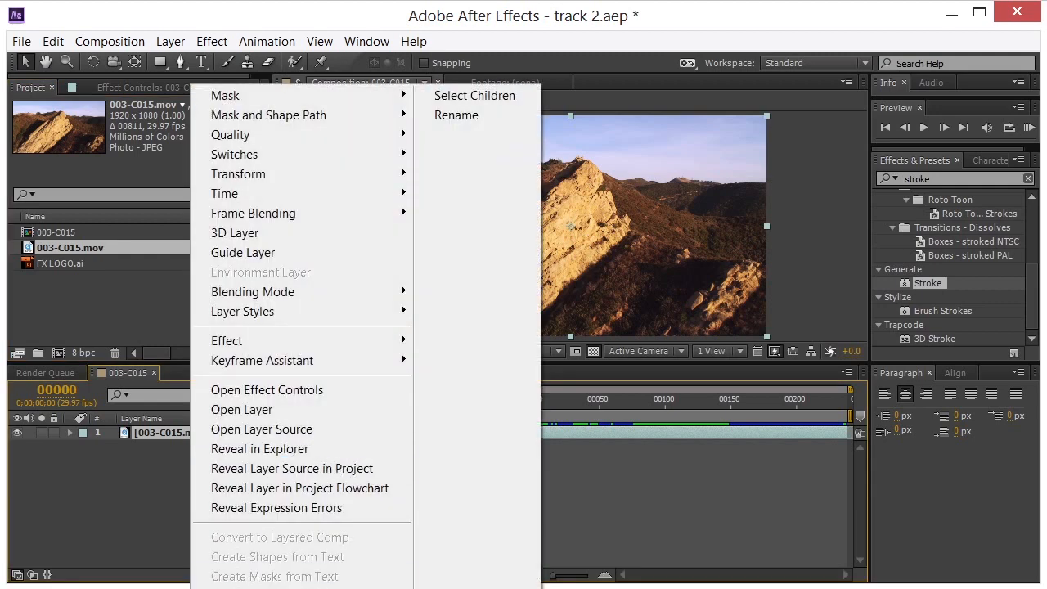
{"action": "left_click", "coordinate": [279, 588]}
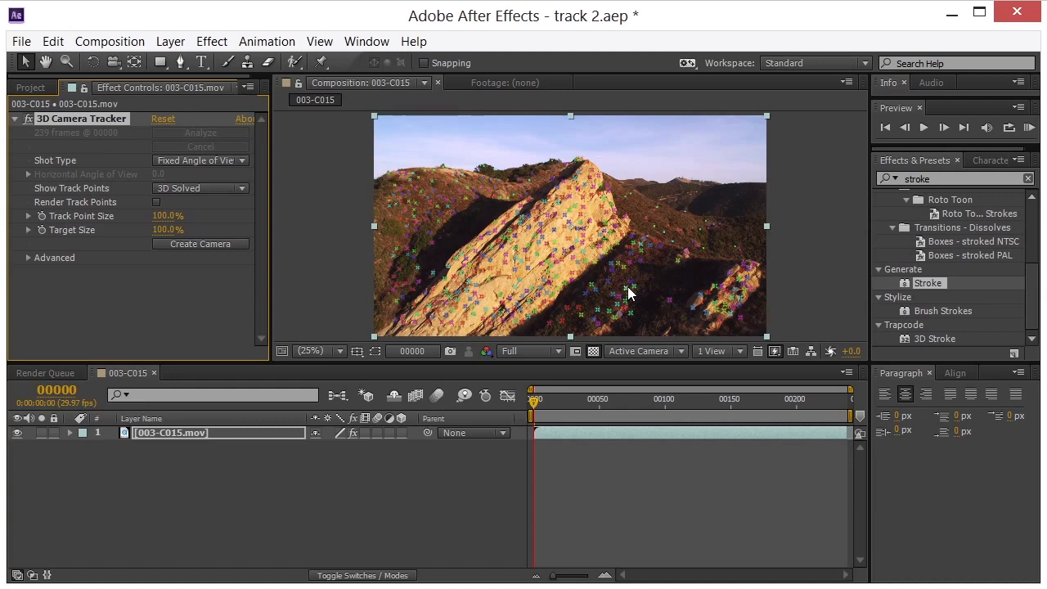
Check the track points through the footage and create a shadow catcher, camera and light from points on the rock face
{"action": "left_click_drag", "start_coordinate": [534, 401], "coordinate": [661, 413]}
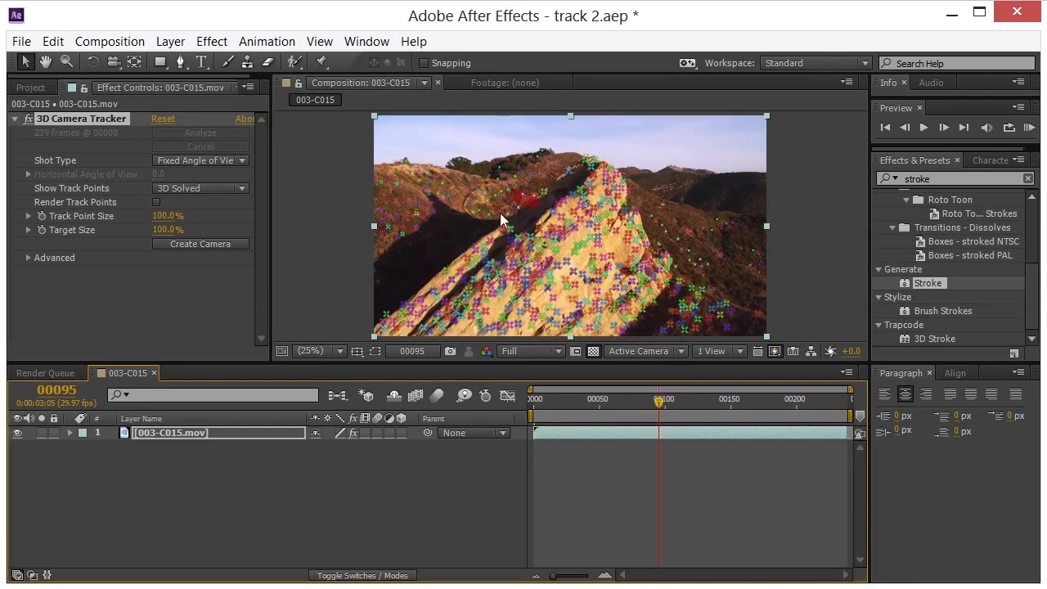
{"action": "left_click_drag", "start_coordinate": [661, 399], "coordinate": [533, 405]}
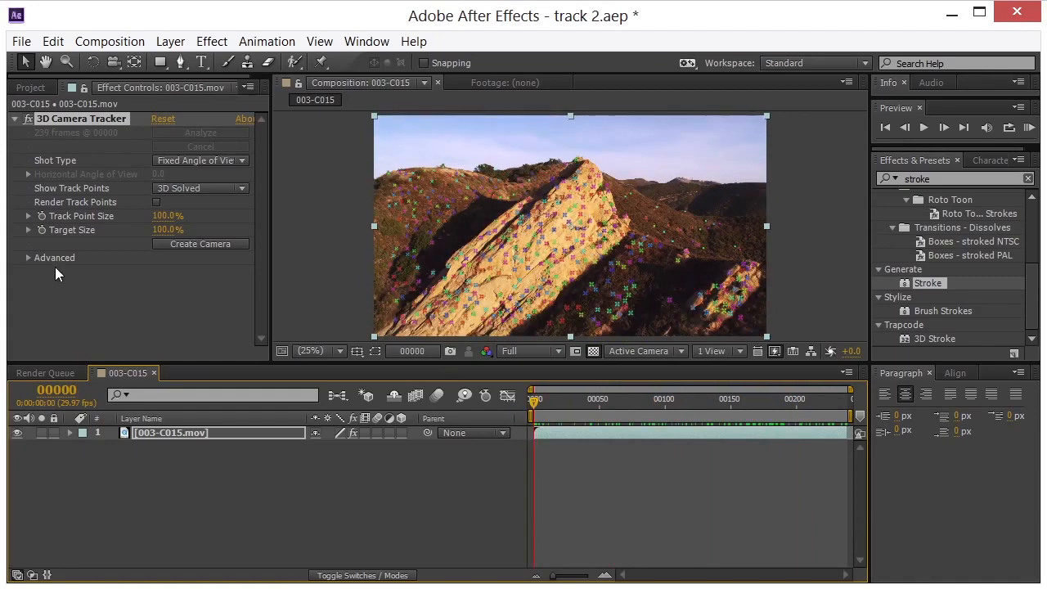
{"action": "left_click", "coordinate": [28, 257]}
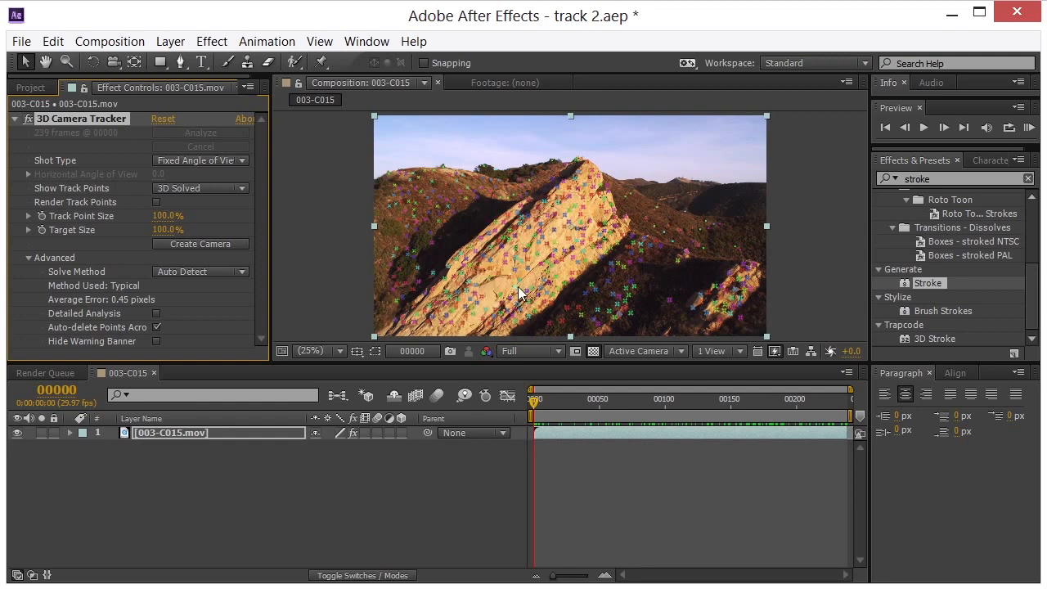
{"action": "right_click", "coordinate": [561, 231]}
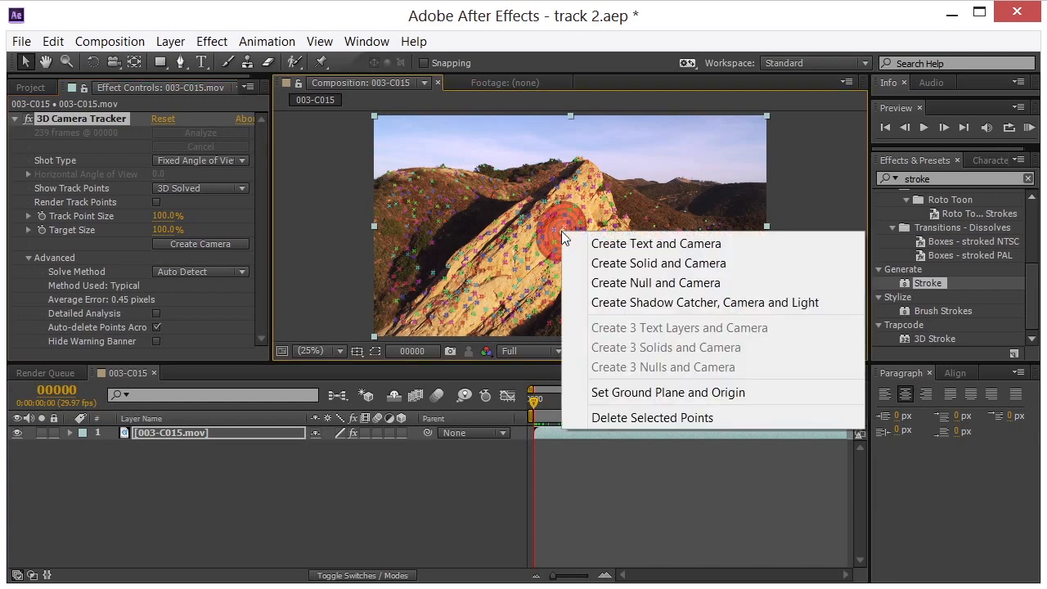
{"action": "left_click", "coordinate": [603, 302]}
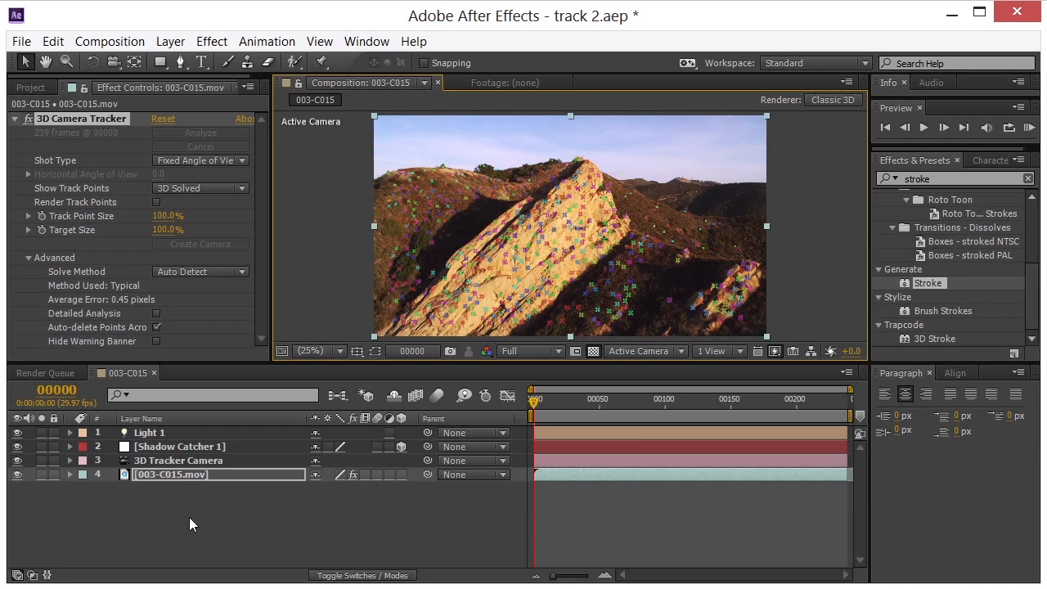
Reveal the Shadow Catcher 1 layer's position and copy it
{"action": "left_click", "coordinate": [185, 448]}
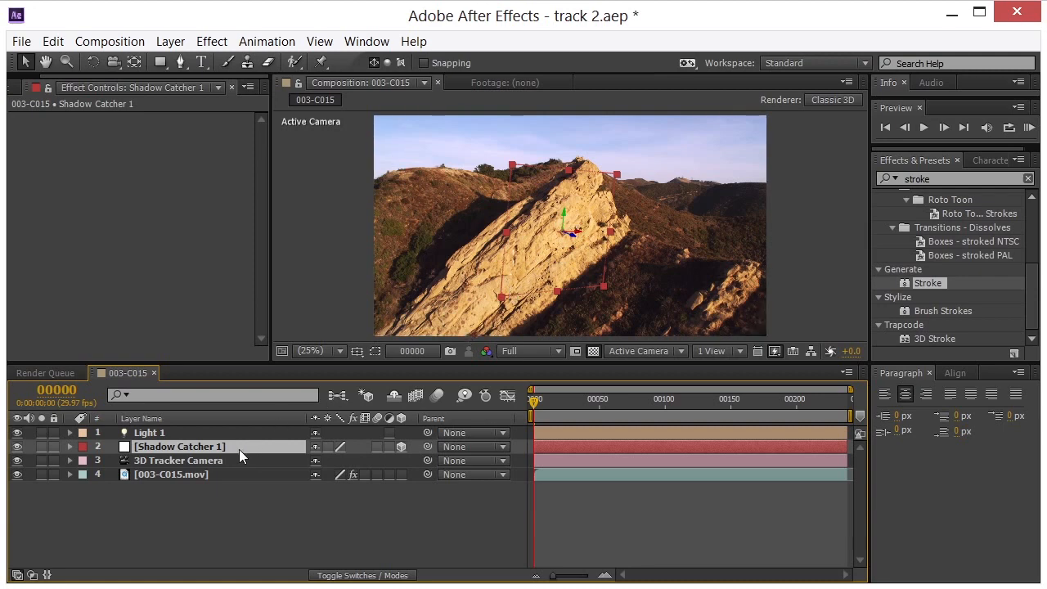
{"action": "key", "text": "p"}
{"action": "left_click", "coordinate": [148, 461]}
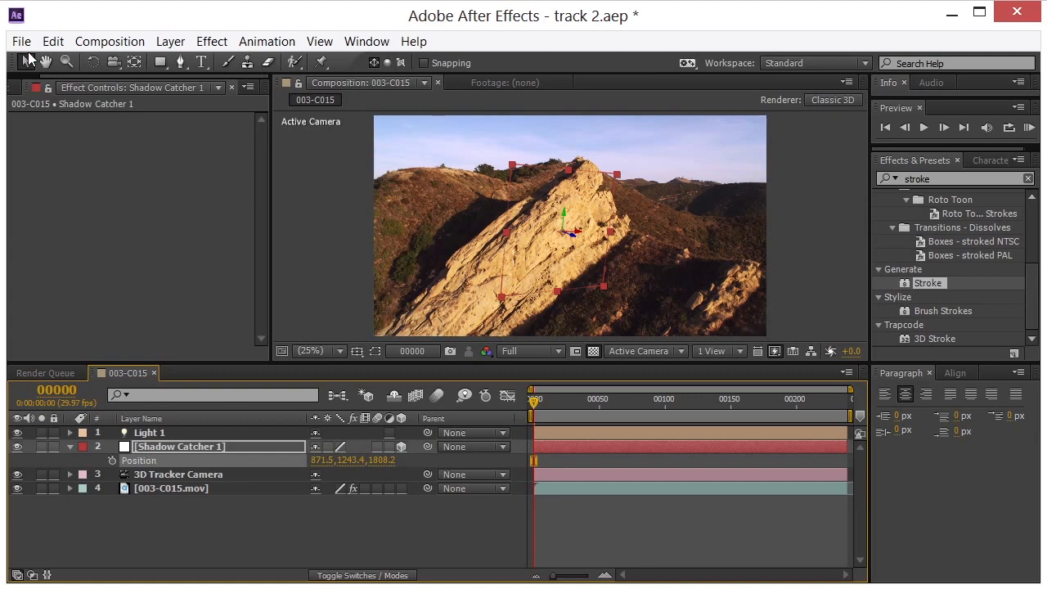
Add FX LOGO.ai to the composition between Light 1 and Shadow Catcher 1 and make it a 3D layer
{"action": "left_click", "coordinate": [24, 86]}
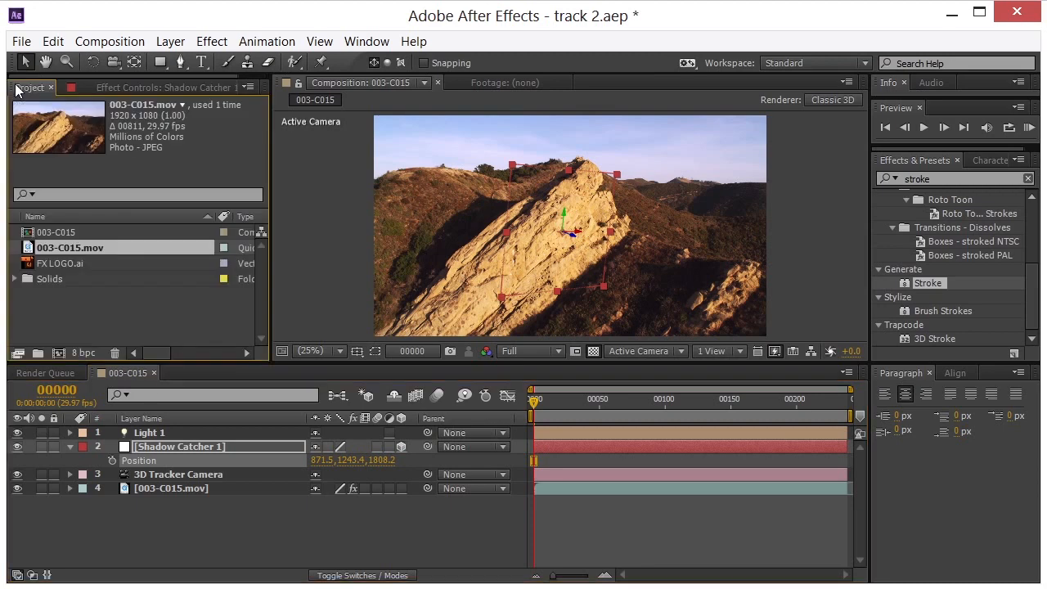
{"action": "left_click", "coordinate": [69, 264]}
{"action": "left_click_drag", "start_coordinate": [69, 269], "coordinate": [107, 444]}
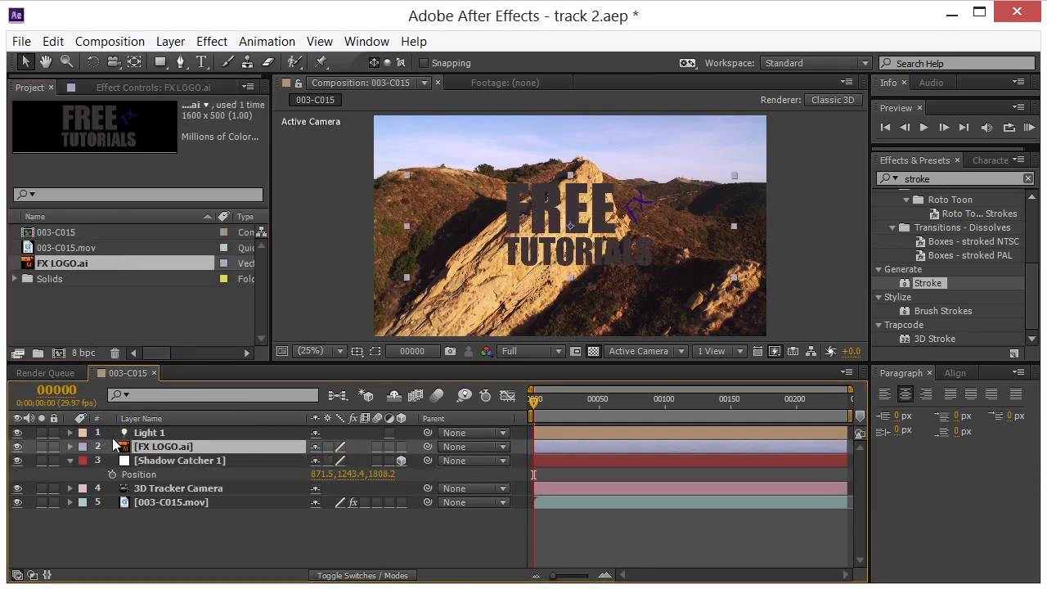
{"action": "left_click", "coordinate": [399, 447]}
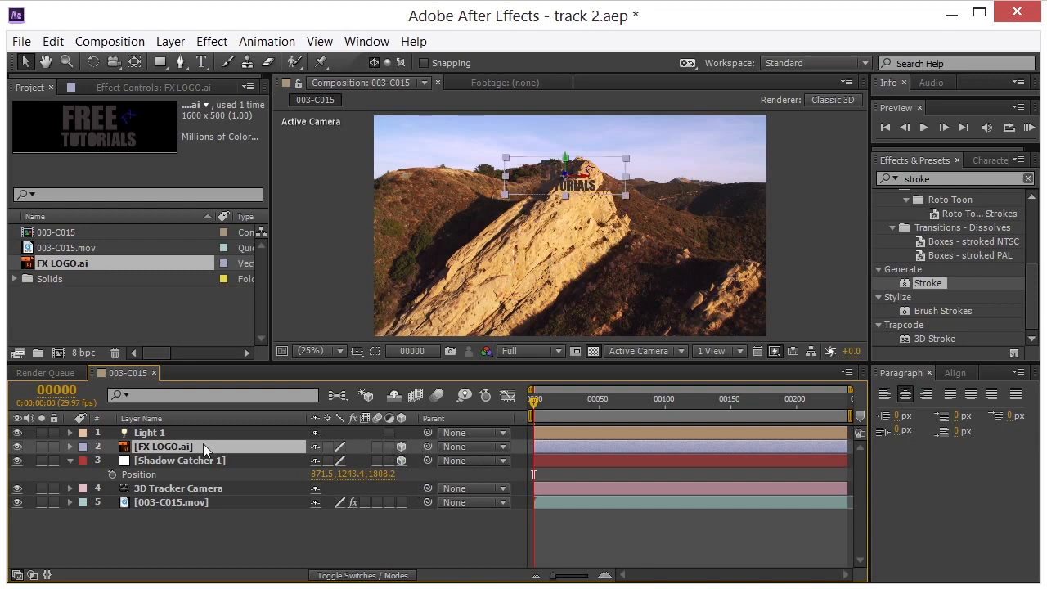
Paste the shadow catcher's position onto the FX LOGO.ai layer and scale the logo to 168%
{"action": "key", "text": "p"}
{"action": "left_click", "coordinate": [149, 461]}
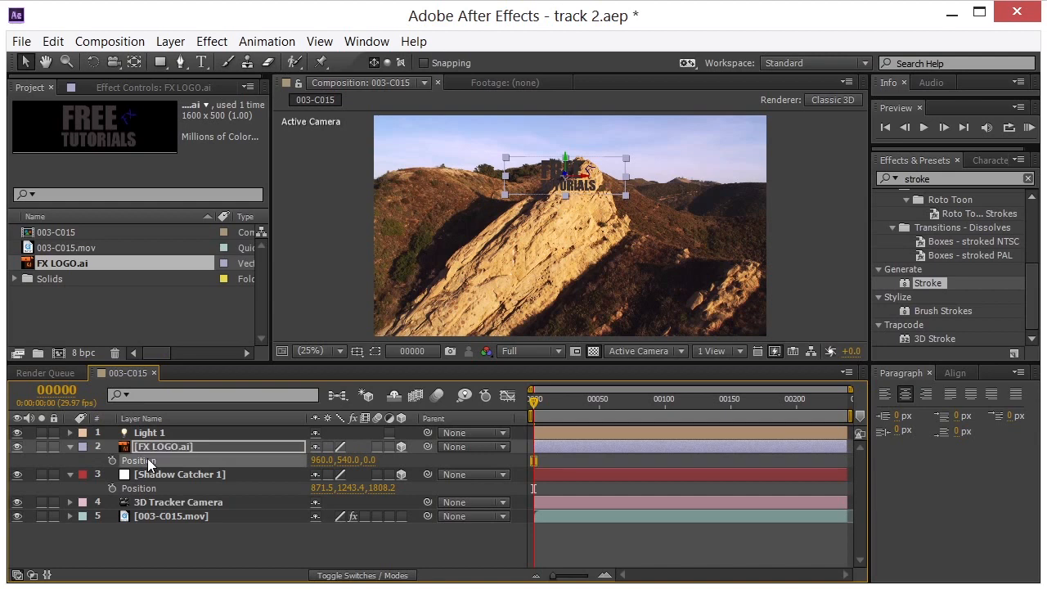
{"action": "key", "text": "ctrl+v"}
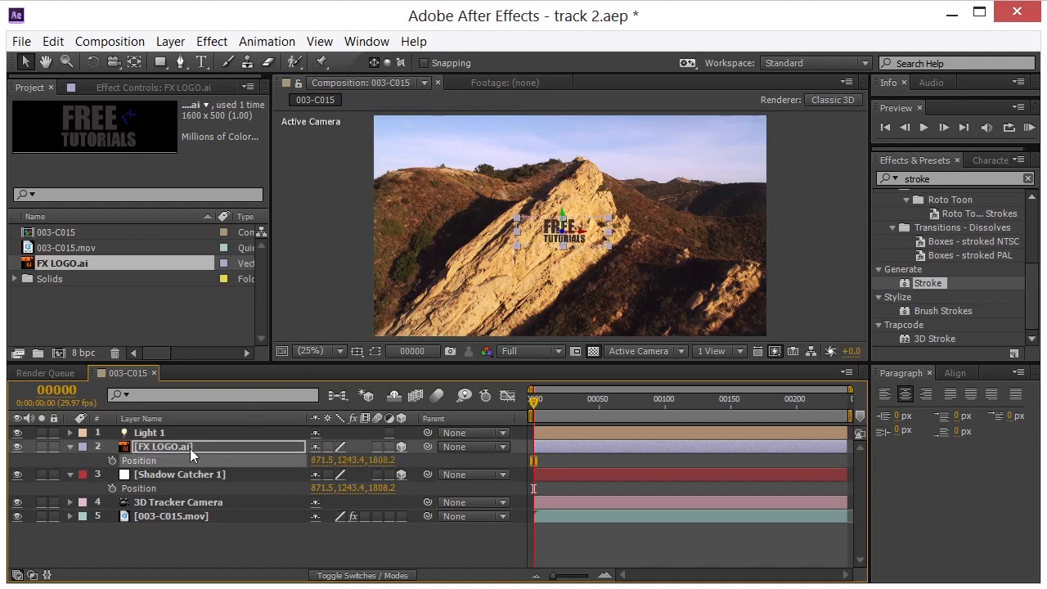
{"action": "key", "text": "s"}
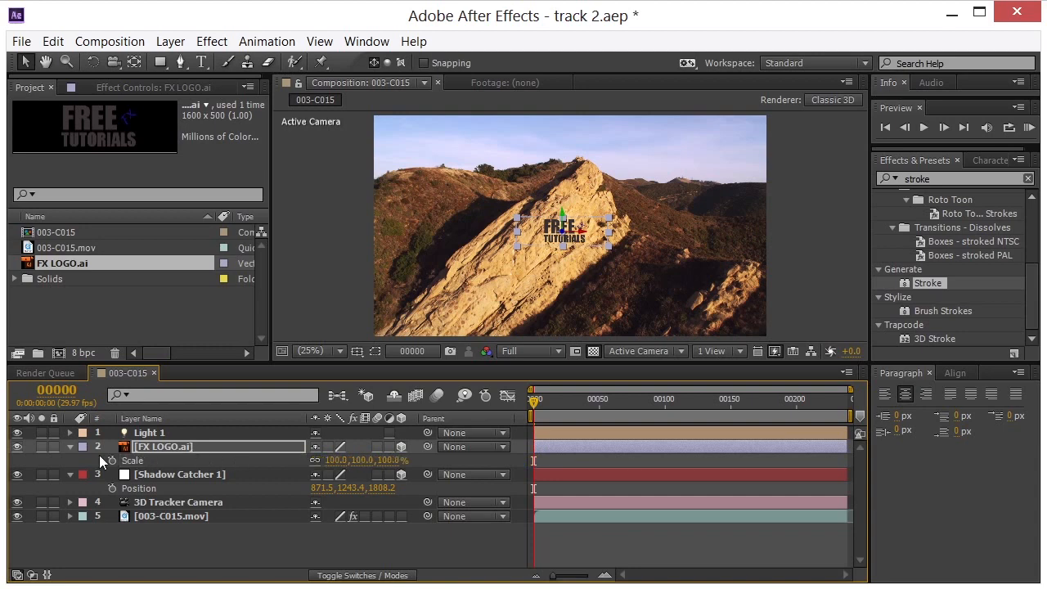
{"action": "left_click_drag", "start_coordinate": [336, 461], "coordinate": [382, 447]}
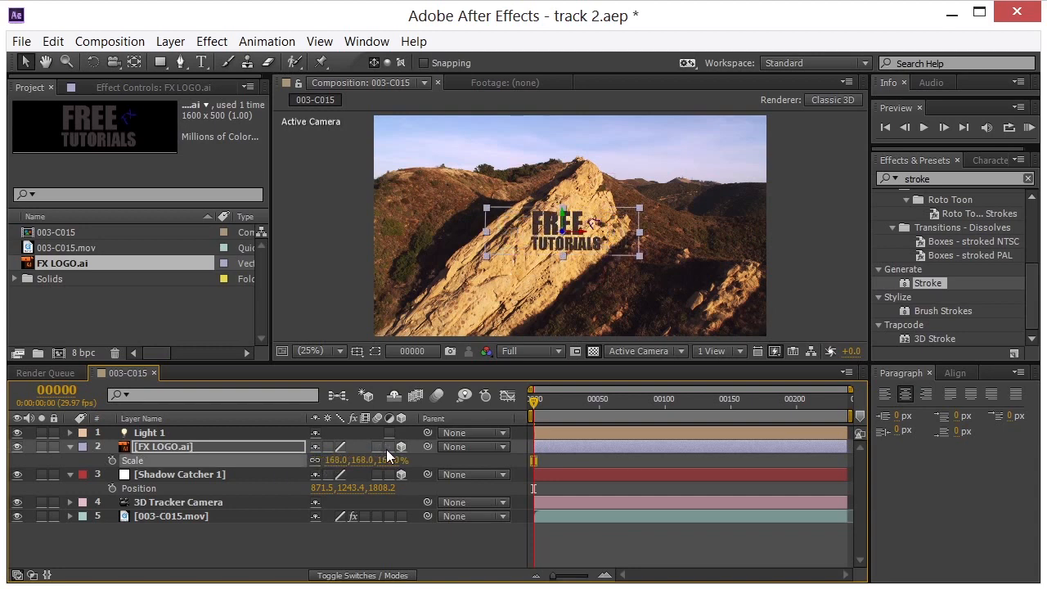
Rotate the logo to X 12°, Y -29° and Z -30° to match the rock face, and check it at frame 54
{"action": "key", "text": "r"}
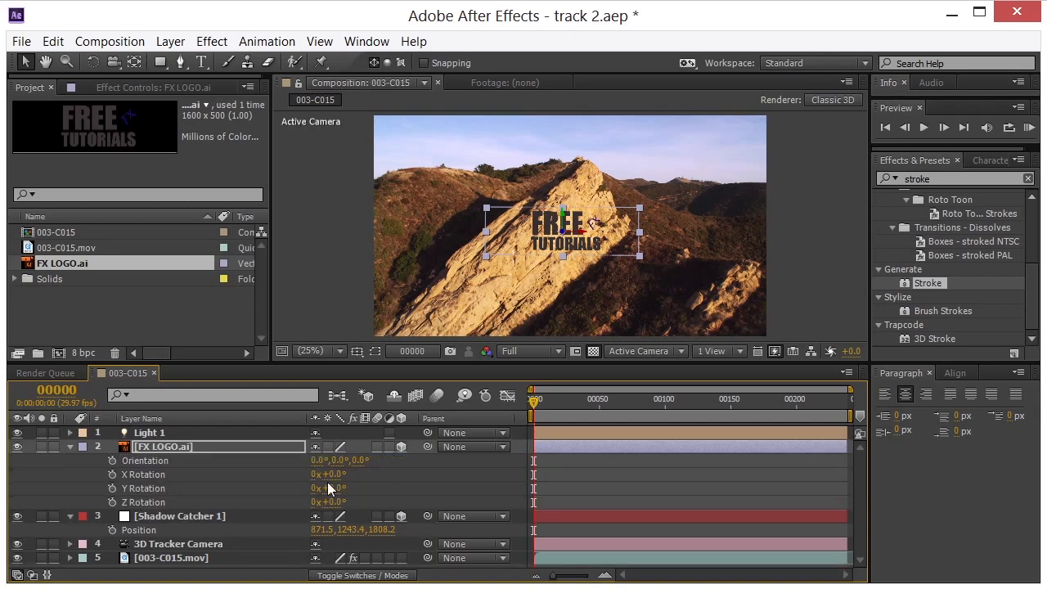
{"action": "mouse_move", "coordinate": [335, 488]}
{"action": "left_mouse_down"}
{"action": "mouse_move", "coordinate": [324, 485]}
{"action": "mouse_move", "coordinate": [338, 503]}
{"action": "mouse_move", "coordinate": [315, 502]}
{"action": "mouse_move", "coordinate": [345, 467]}
{"action": "mouse_move", "coordinate": [318, 494]}
{"action": "left_mouse_up"}
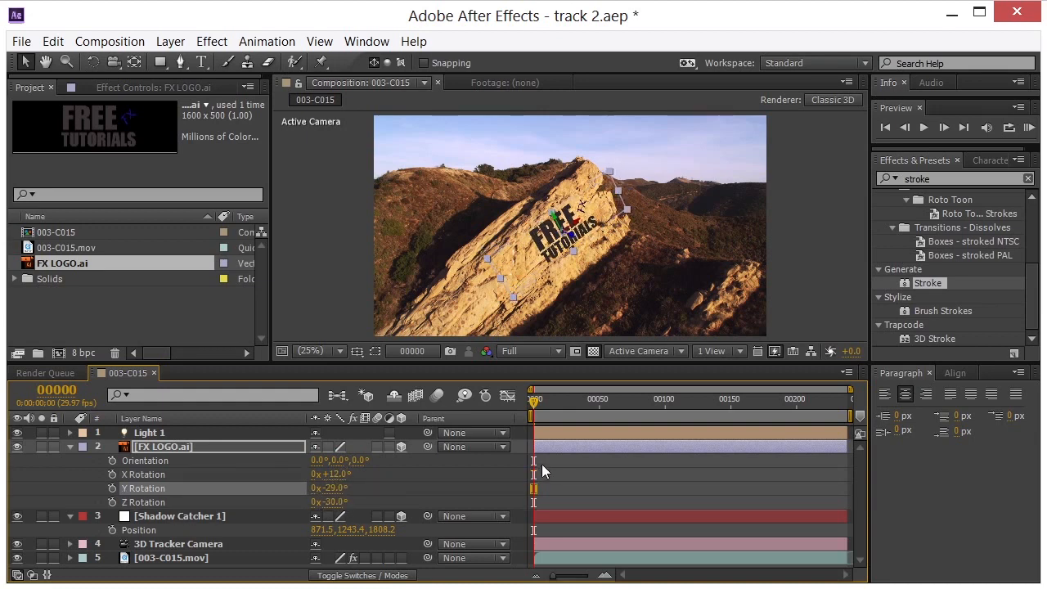
{"action": "left_click_drag", "start_coordinate": [532, 406], "coordinate": [601, 436]}
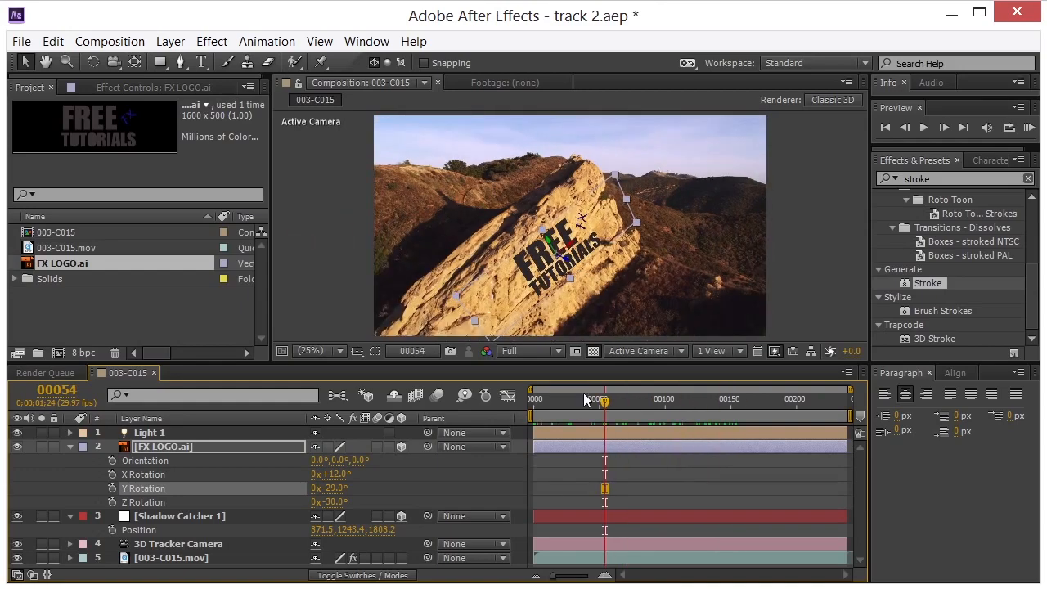
Show two views side by side and shift the FX LOGO.ai layer slightly in front of the shadow catcher in the Top view
{"action": "left_click", "coordinate": [710, 353]}
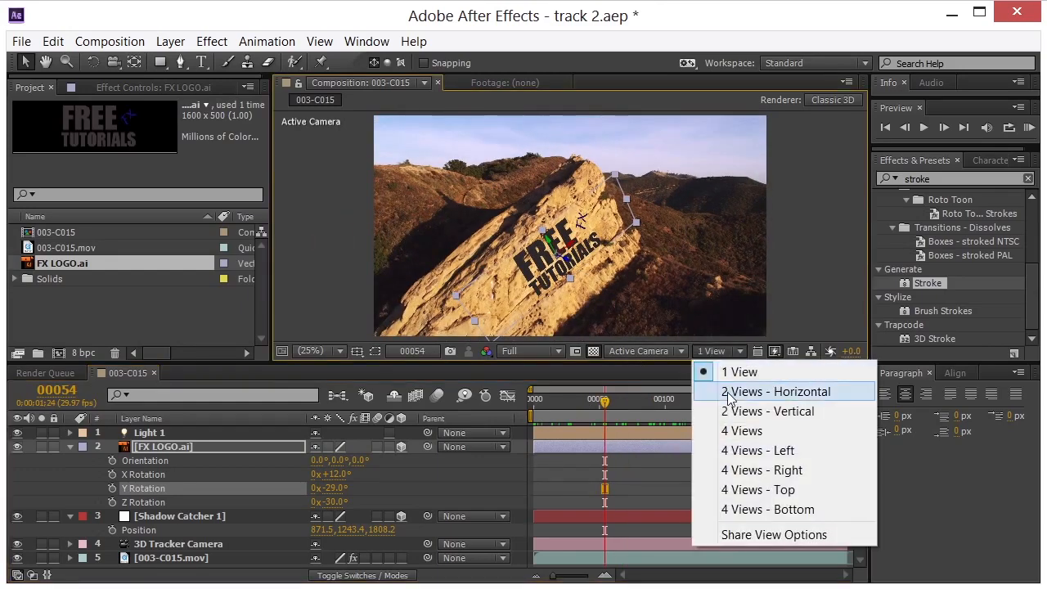
{"action": "left_click", "coordinate": [728, 391]}
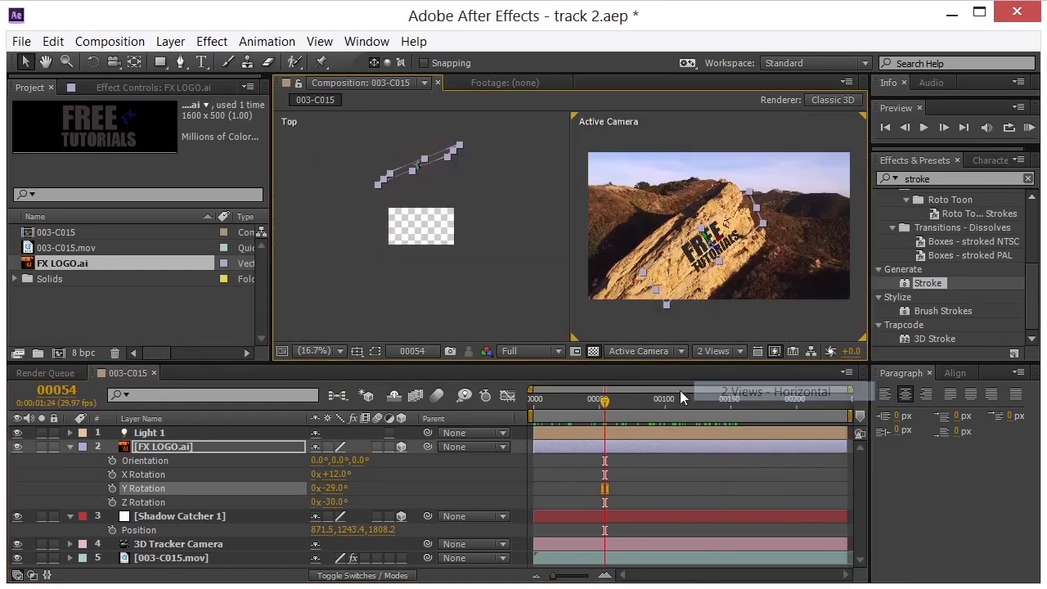
{"action": "left_click", "coordinate": [490, 270]}
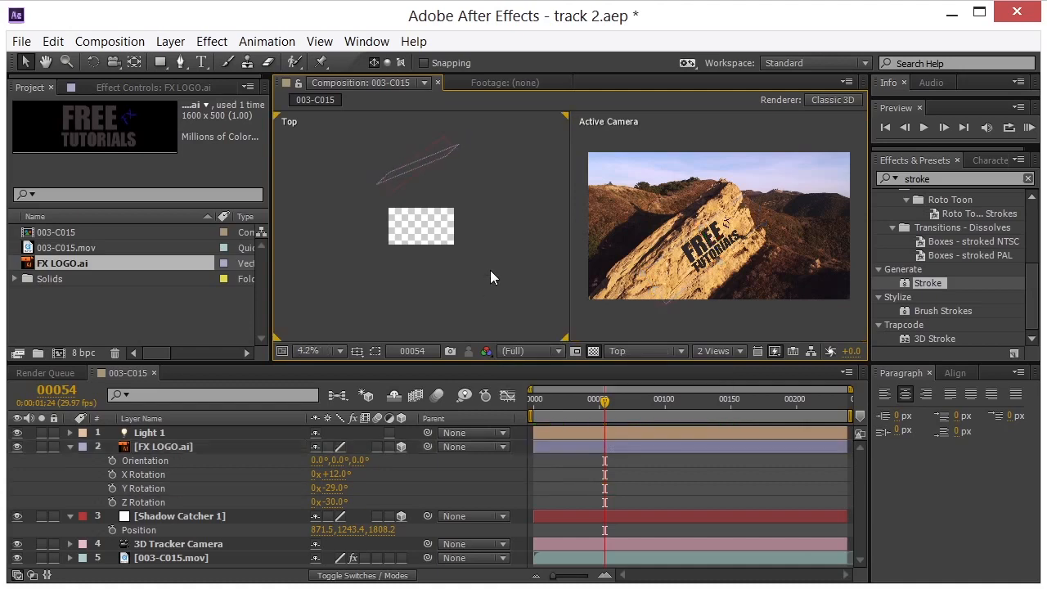
{"action": "left_click", "coordinate": [166, 448]}
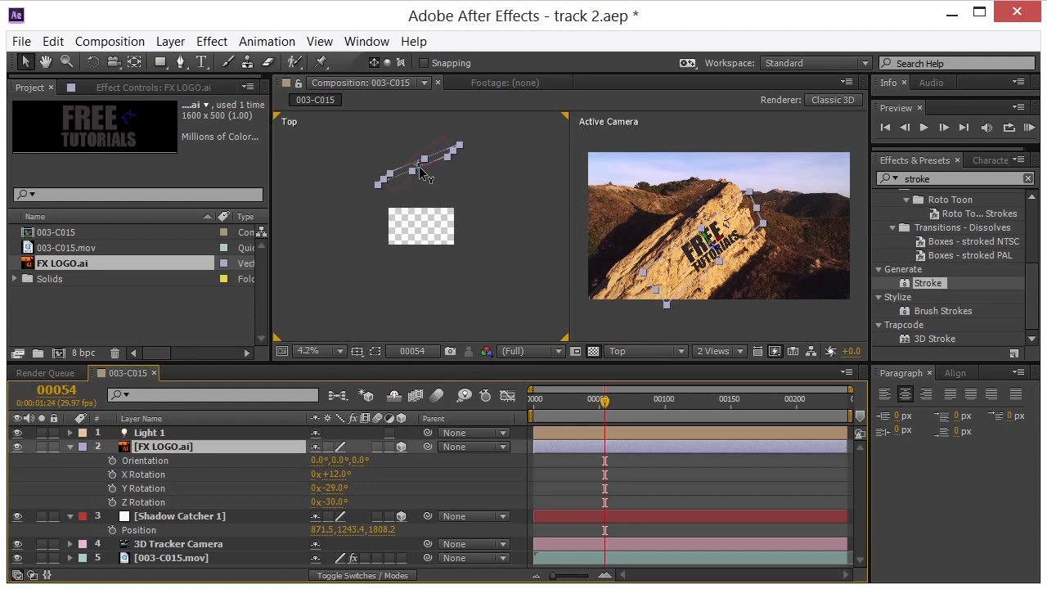
{"action": "left_click_drag", "start_coordinate": [420, 170], "coordinate": [427, 178]}
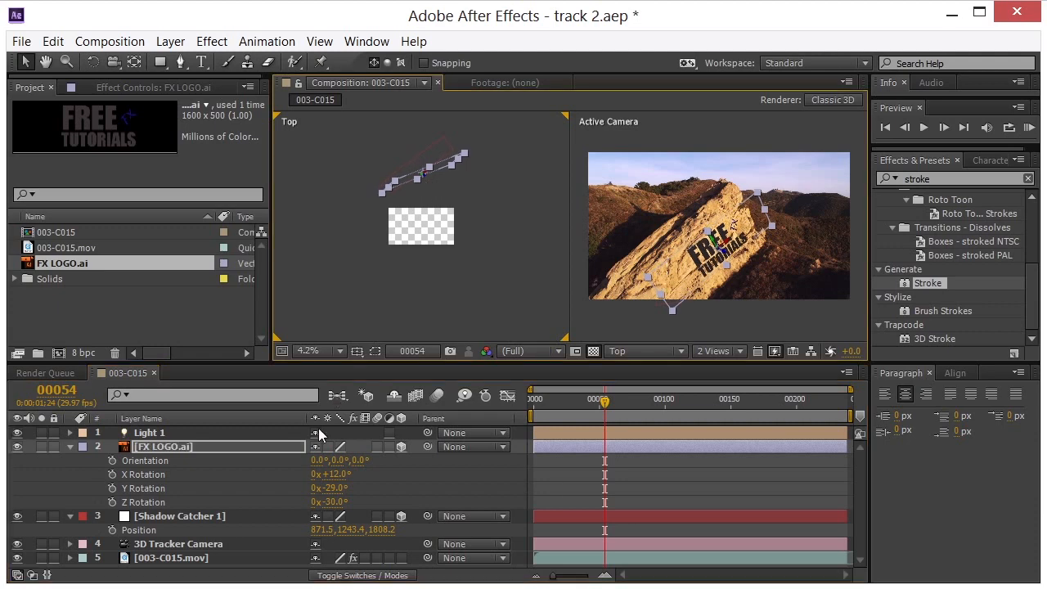
{"action": "left_click", "coordinate": [165, 515]}
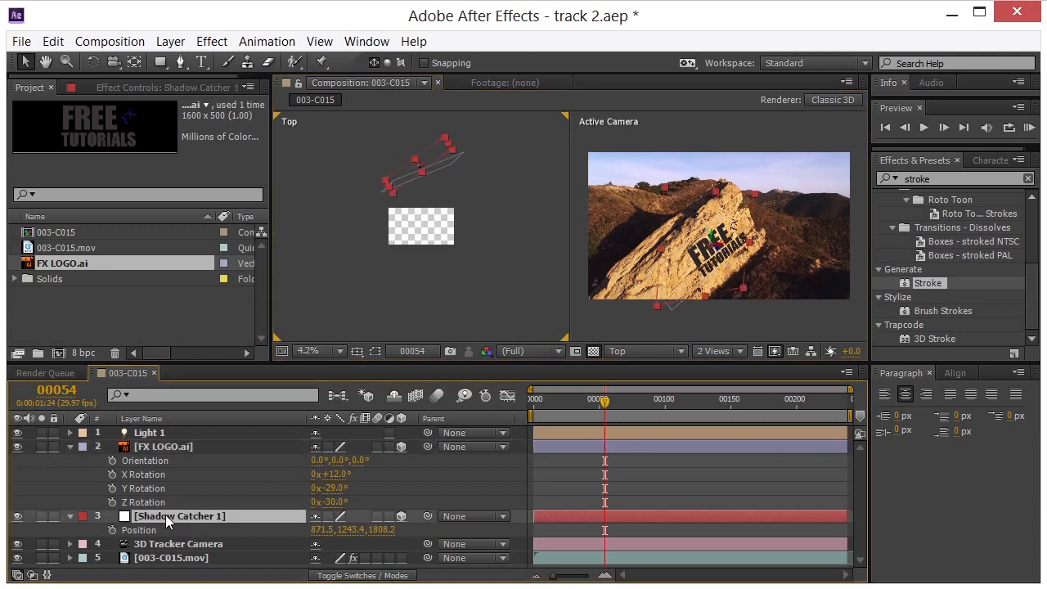
{"action": "left_click", "coordinate": [163, 449]}
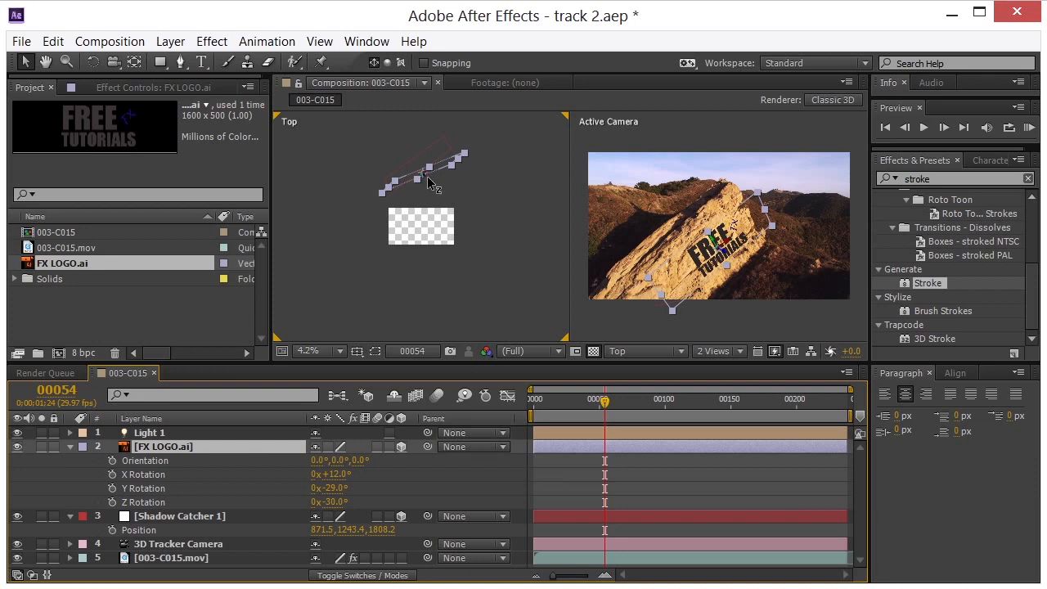
{"action": "left_click_drag", "start_coordinate": [434, 188], "coordinate": [426, 179]}
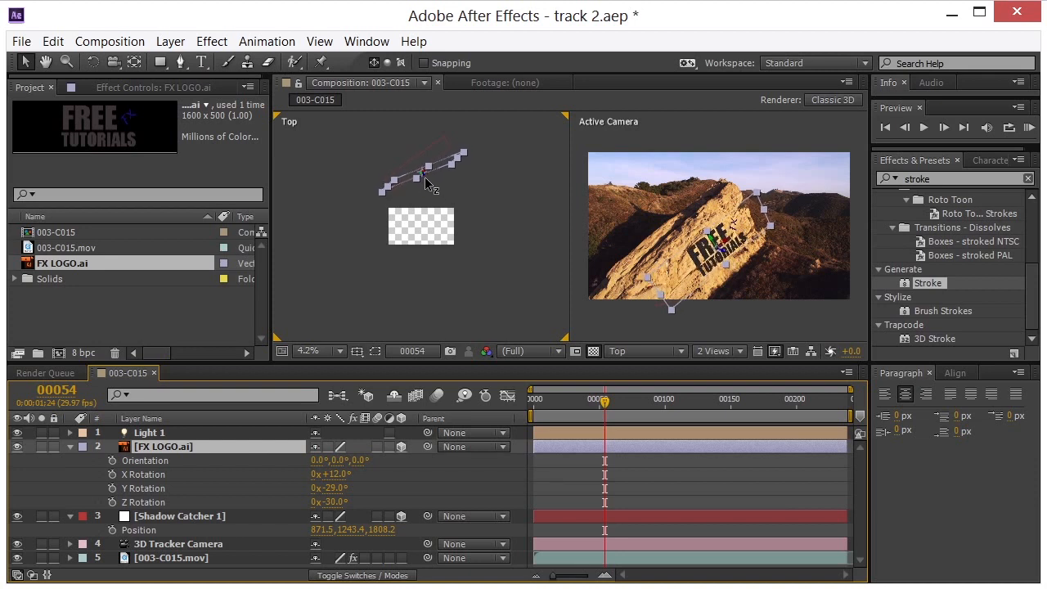
{"action": "left_click", "coordinate": [211, 424]}
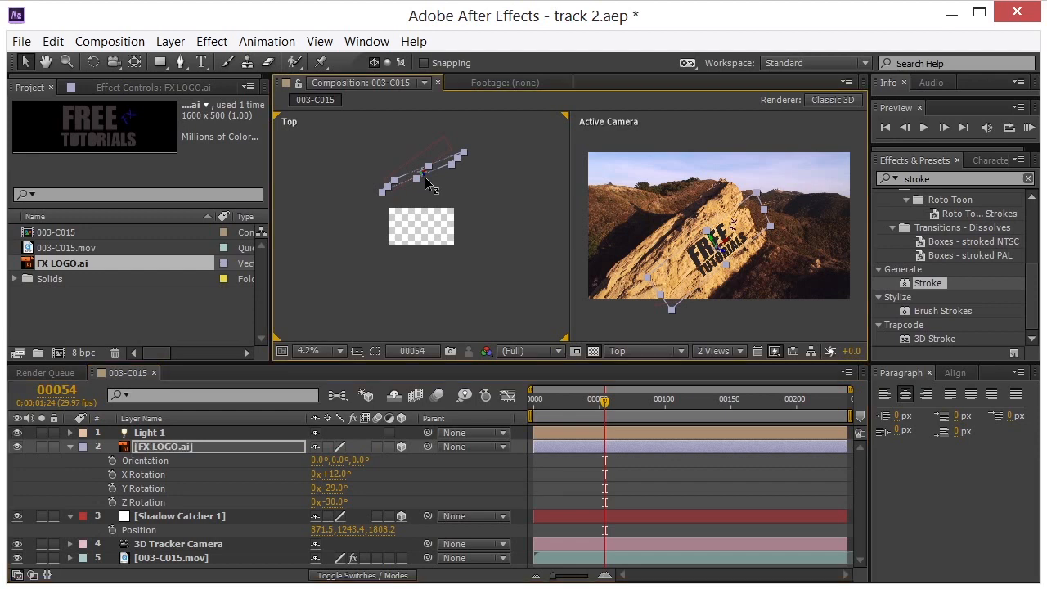
Expand Light 1's light options and change its light type to Spot
{"action": "left_click", "coordinate": [171, 434]}
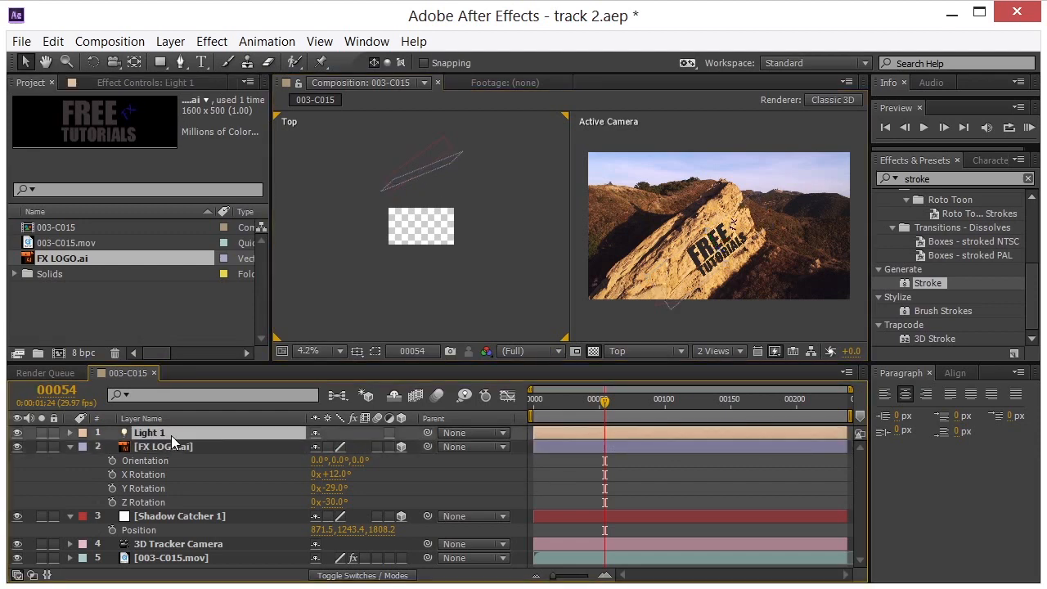
{"action": "left_click", "coordinate": [71, 432]}
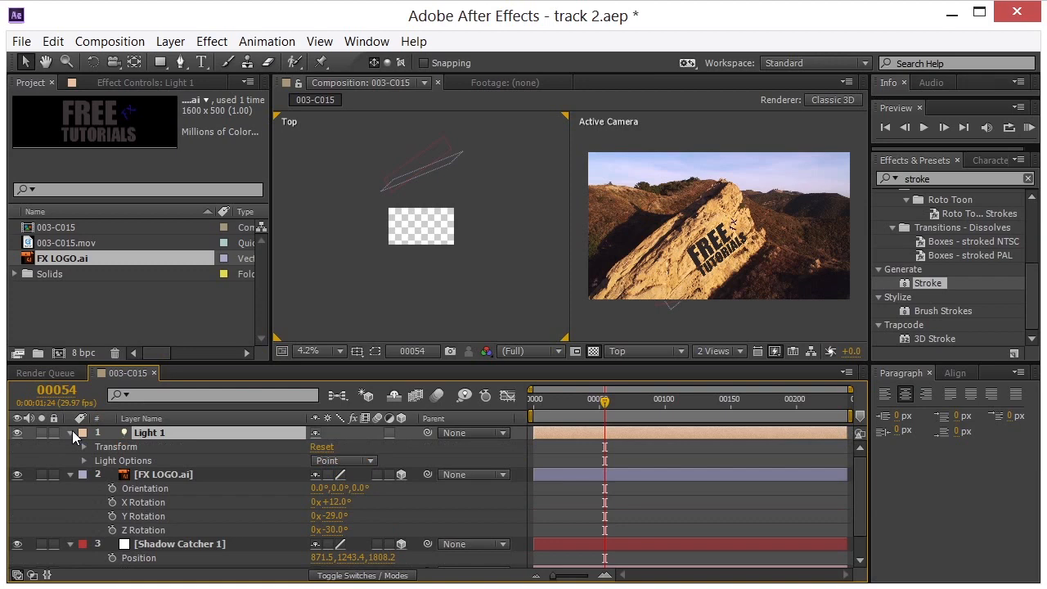
{"action": "left_click", "coordinate": [83, 461]}
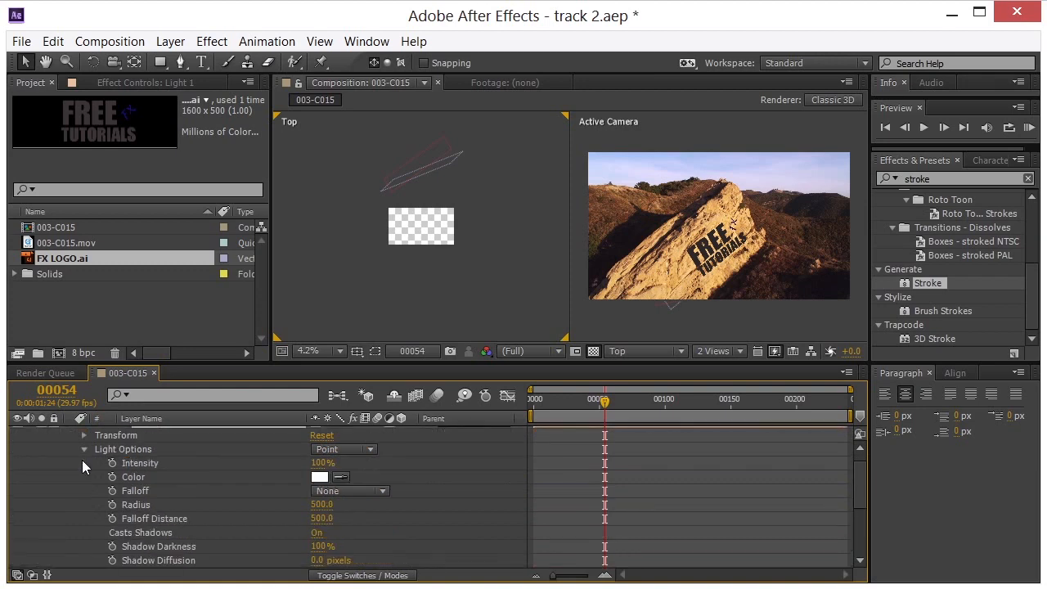
{"action": "left_click", "coordinate": [342, 448]}
{"action": "left_click", "coordinate": [365, 486]}
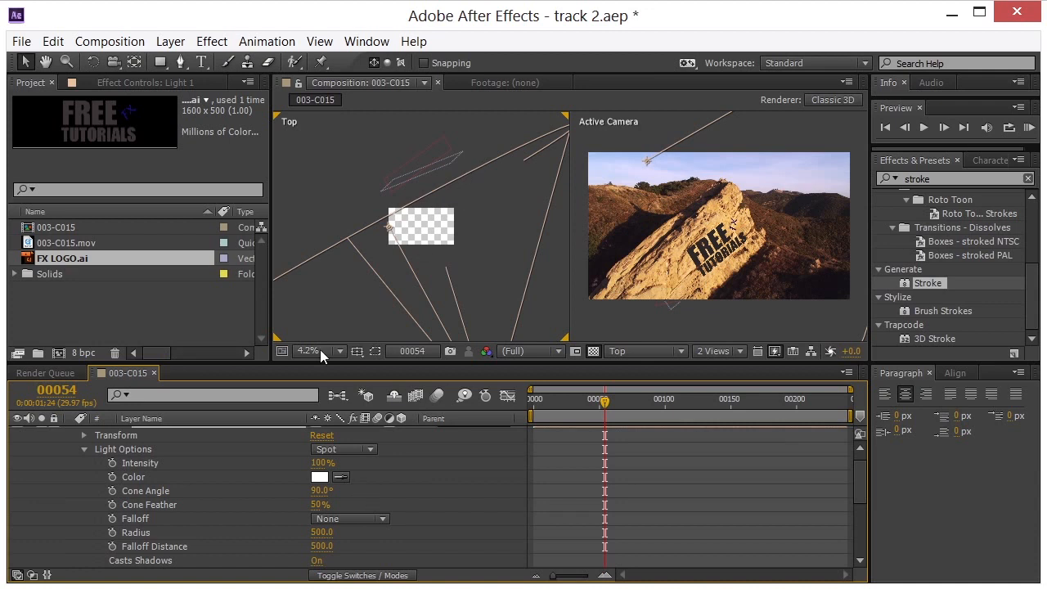
Paste the copied shadow catcher position into Light 1's Point of Interest so the spot light aims at the rock face
{"action": "left_click", "coordinate": [84, 435]}
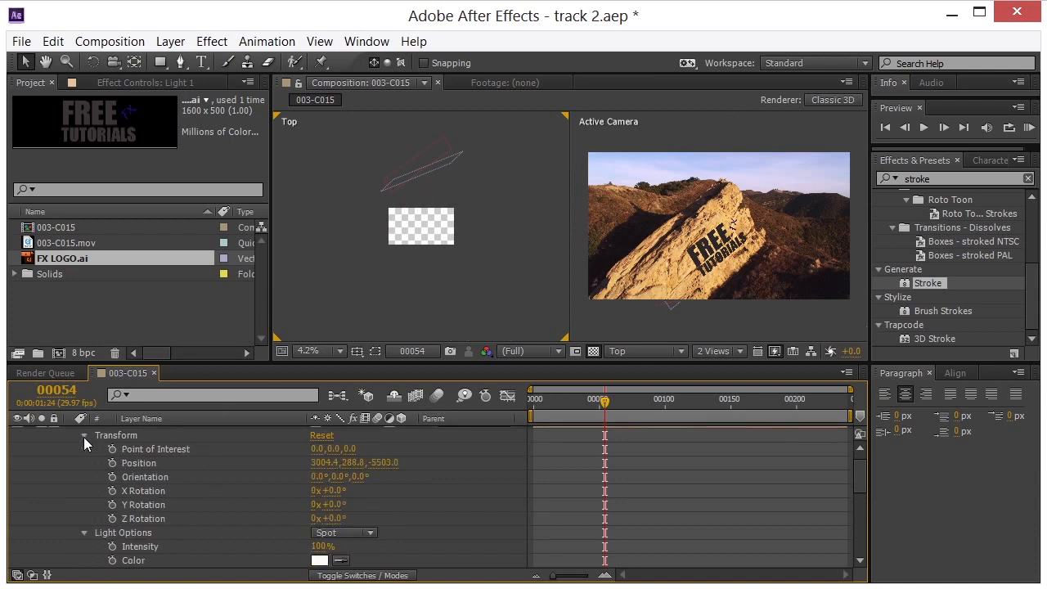
{"action": "left_click", "coordinate": [169, 448]}
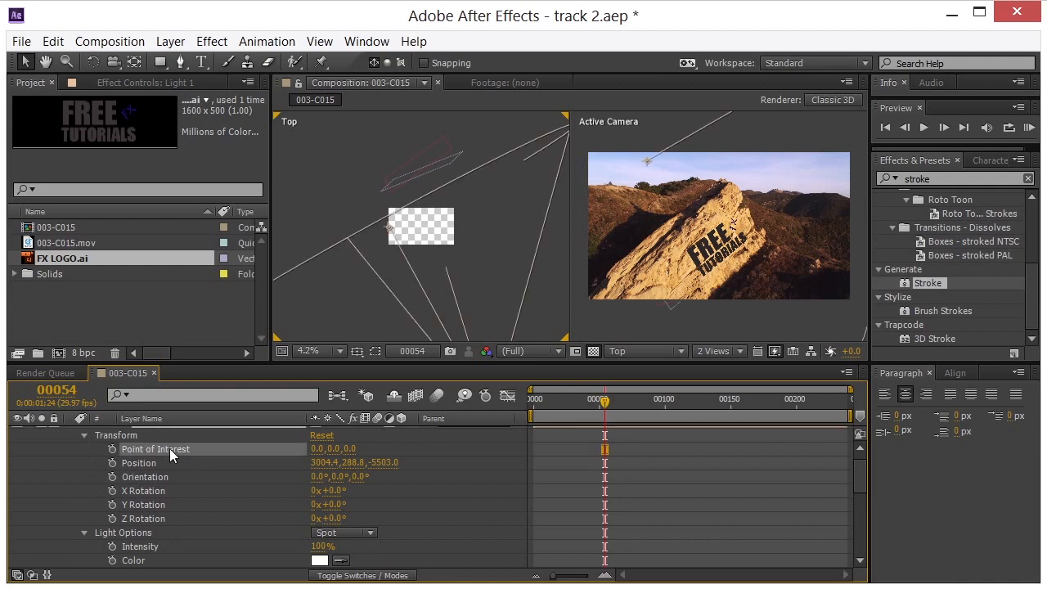
{"action": "key", "text": "ctrl+v"}
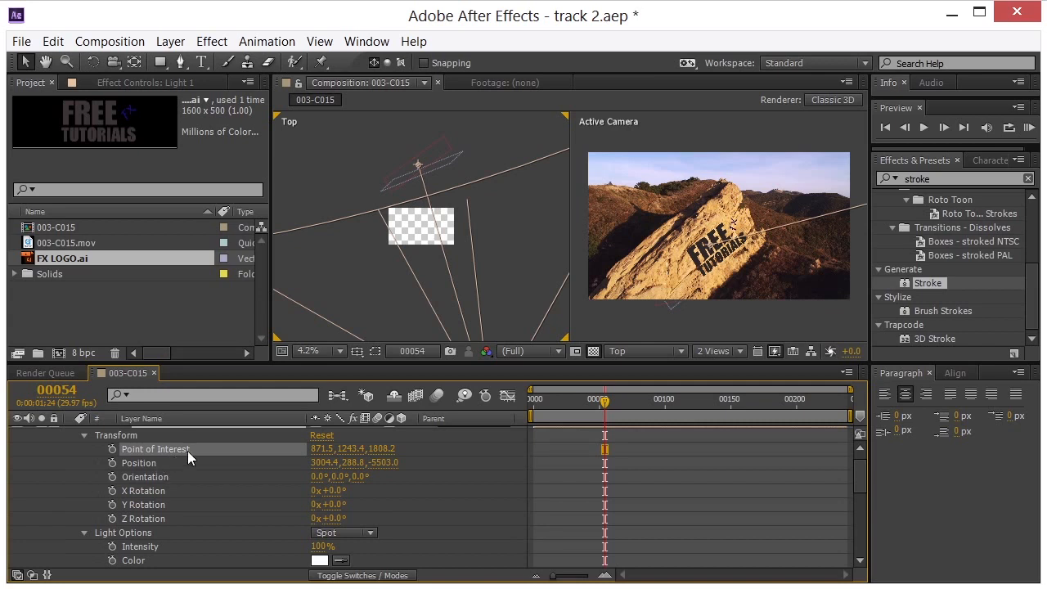
{"action": "scroll", "coordinate": [187, 447], "scroll_direction": "down", "scroll_amount": 3}
{"action": "scroll", "coordinate": [188, 447], "scroll_direction": "up", "scroll_amount": 3}
{"action": "left_click", "coordinate": [439, 241]}
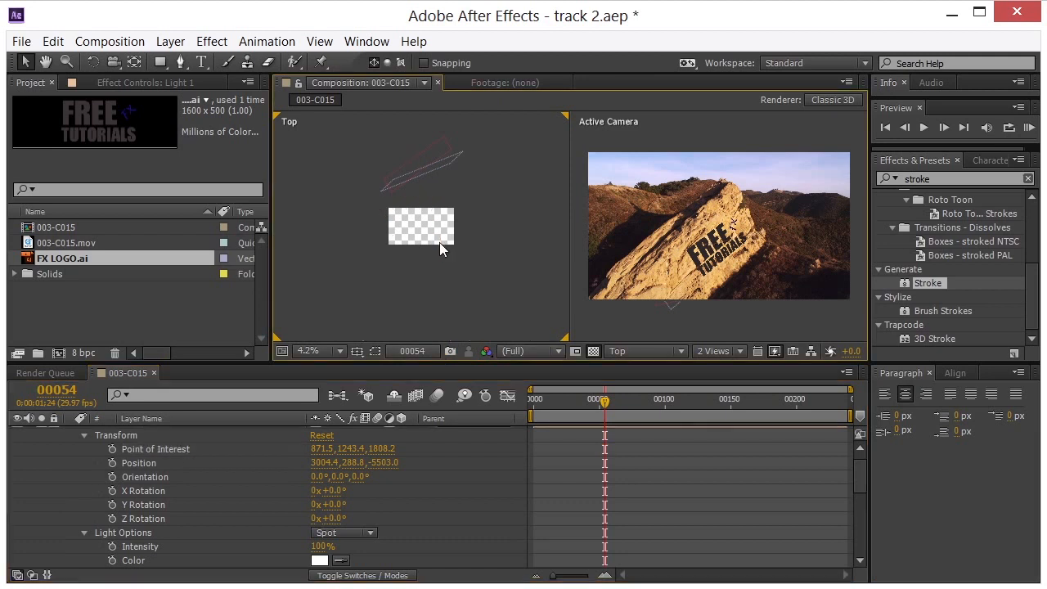
Replace the Top view with the Left view and raise Light 1 to a Y position of about -141
{"action": "left_click", "coordinate": [620, 351]}
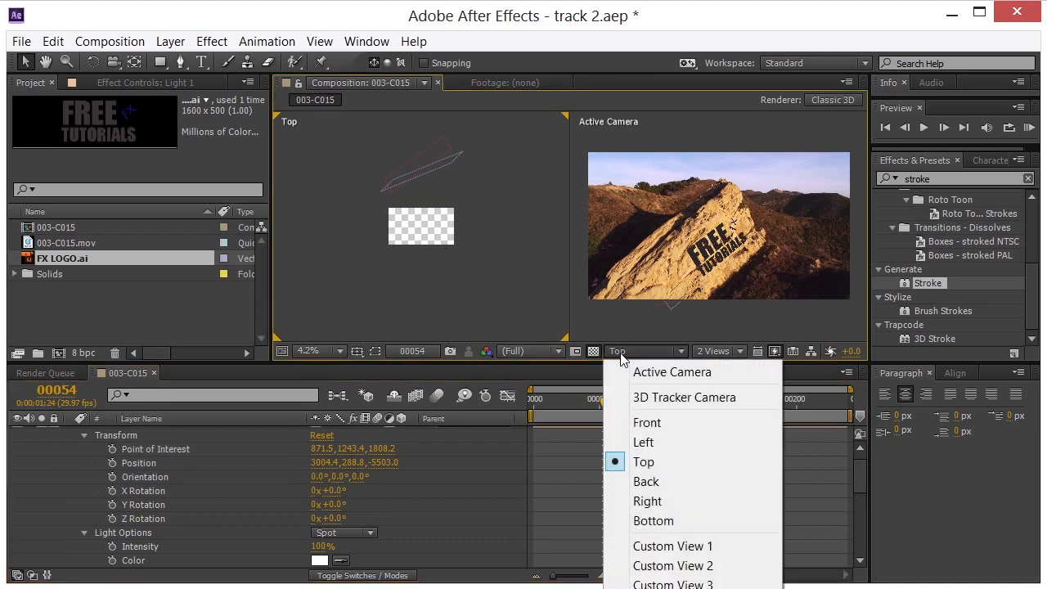
{"action": "left_click", "coordinate": [646, 442]}
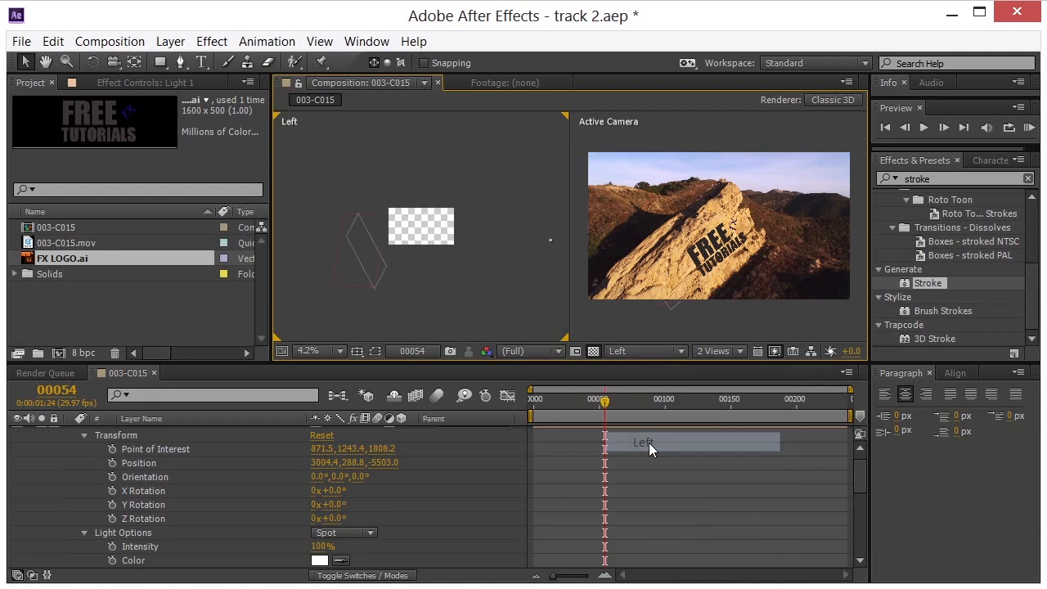
{"action": "left_click", "coordinate": [165, 448]}
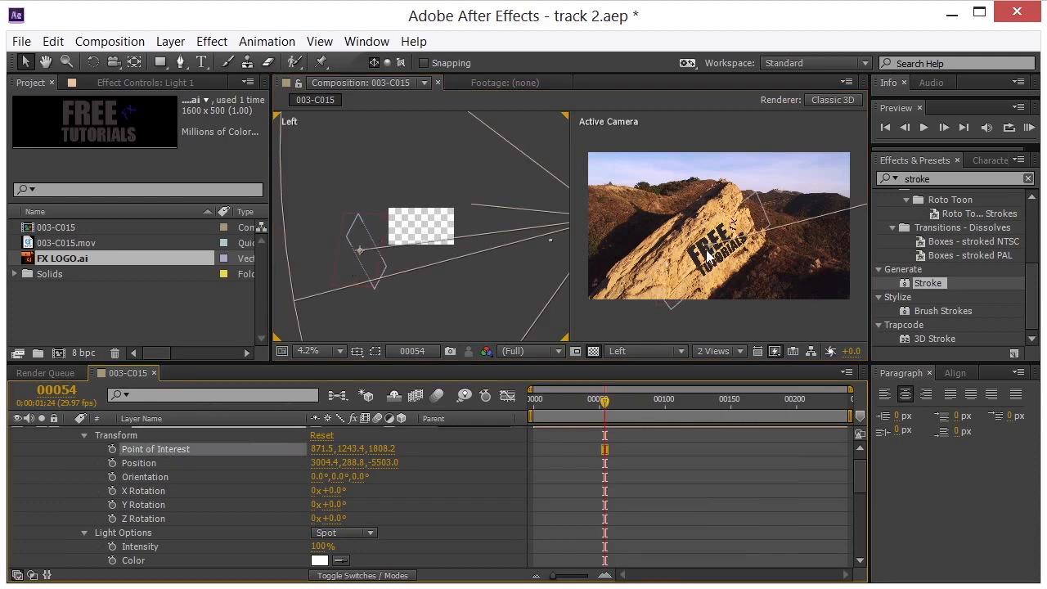
{"action": "left_click", "coordinate": [141, 463]}
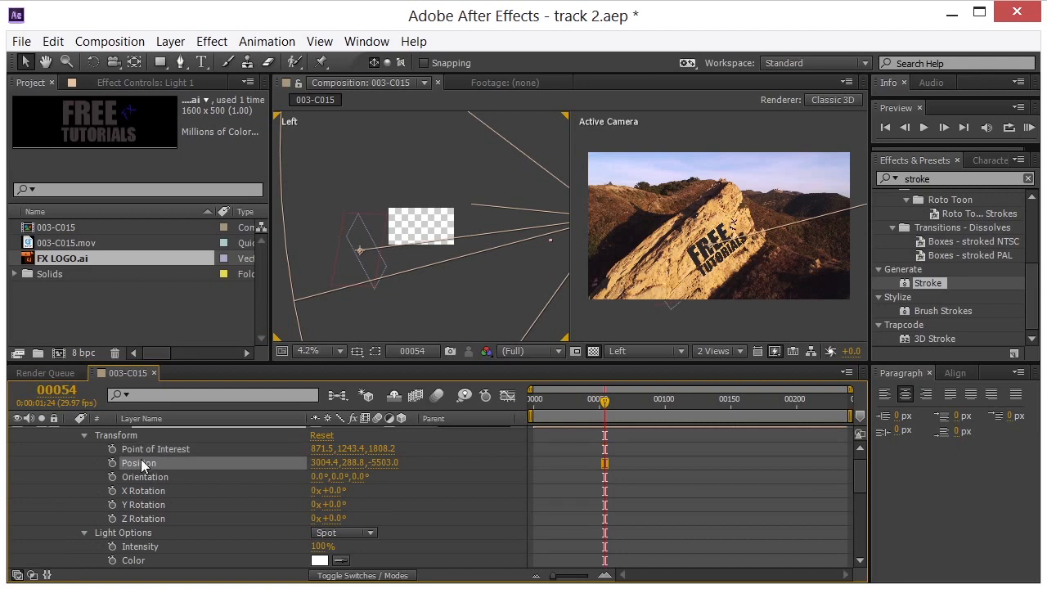
{"action": "left_click_drag", "start_coordinate": [349, 463], "coordinate": [3, 458]}
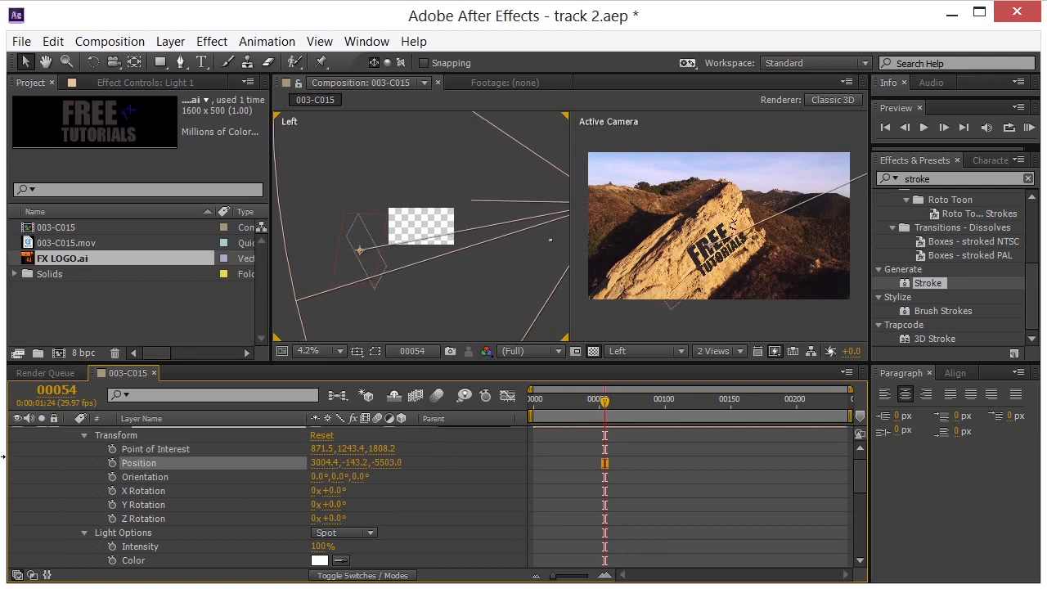
Collapse Light 1, expand the FX LOGO.ai layer's material options and turn Casts Shadows on
{"action": "scroll", "coordinate": [73, 439], "scroll_direction": "up", "scroll_amount": 1}
{"action": "left_click", "coordinate": [71, 428]}
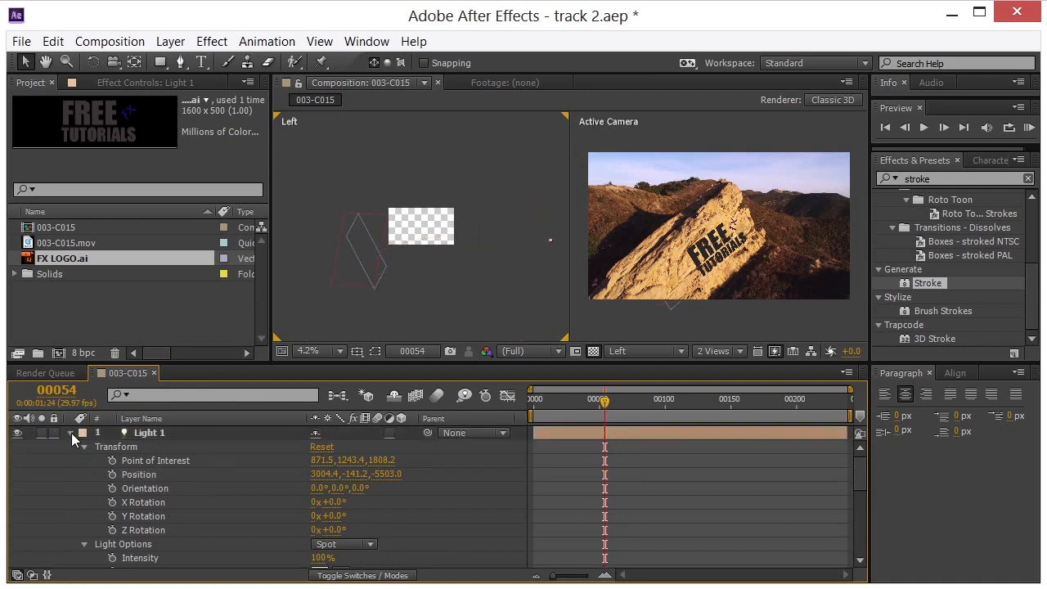
{"action": "left_click", "coordinate": [68, 432]}
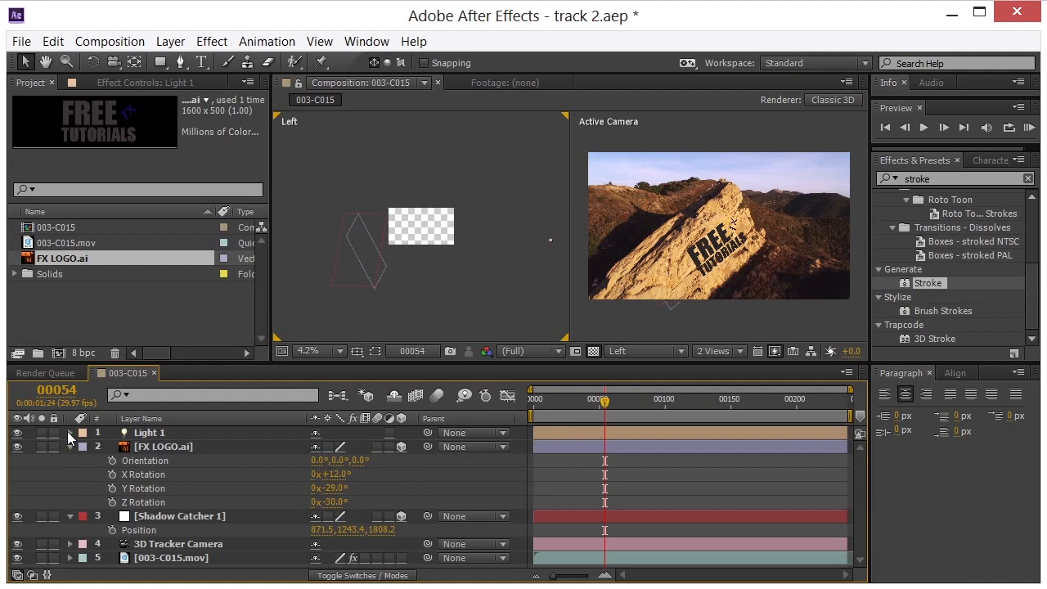
{"action": "left_click", "coordinate": [172, 447]}
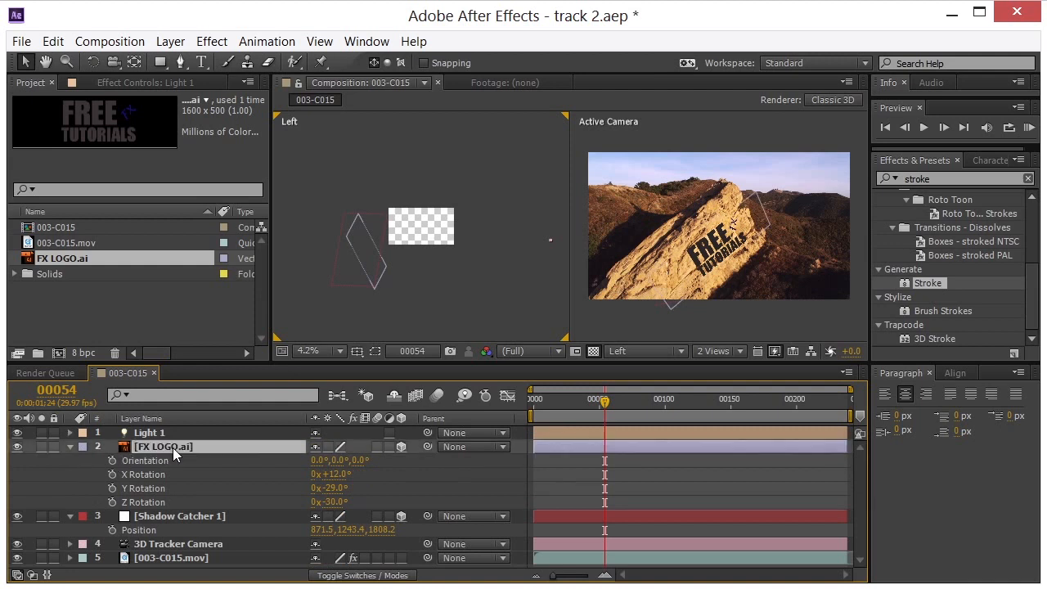
{"action": "left_click", "coordinate": [72, 448]}
{"action": "left_click", "coordinate": [72, 447]}
{"action": "scroll", "coordinate": [214, 538], "scroll_direction": "down", "scroll_amount": 3}
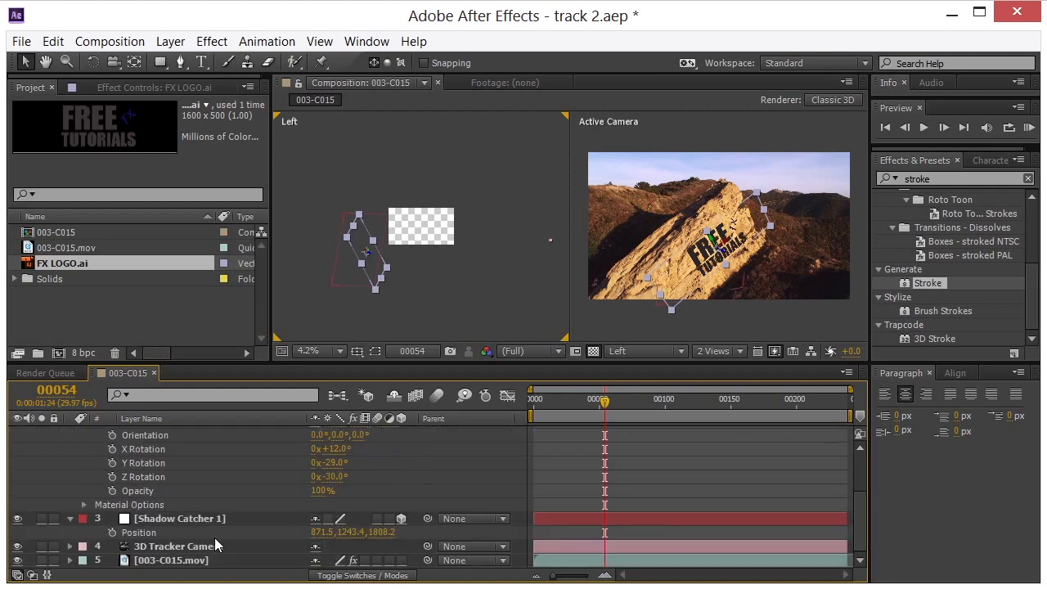
{"action": "left_click", "coordinate": [83, 505]}
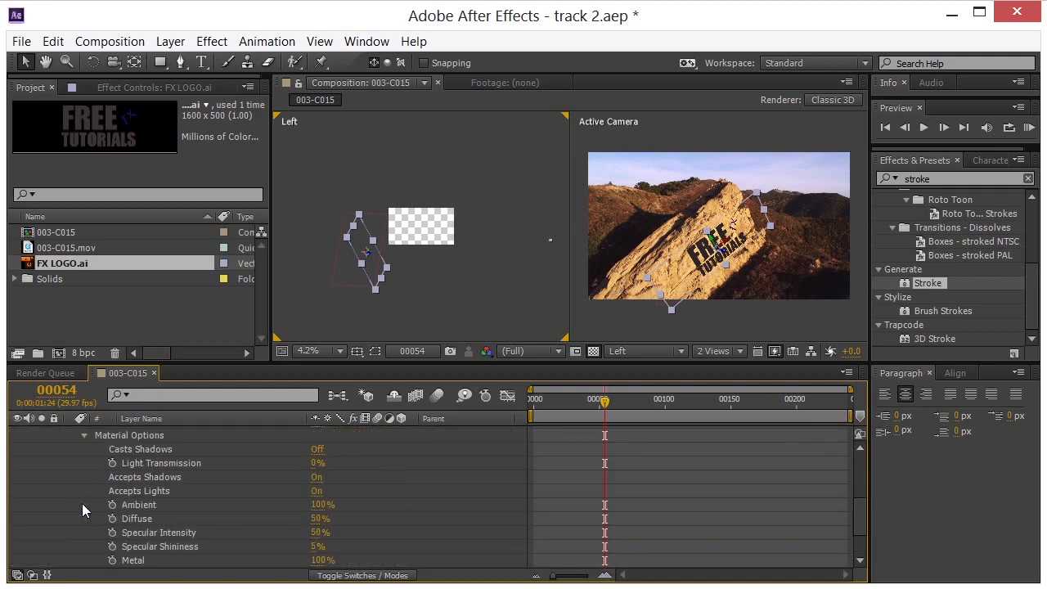
{"action": "left_click", "coordinate": [317, 450]}
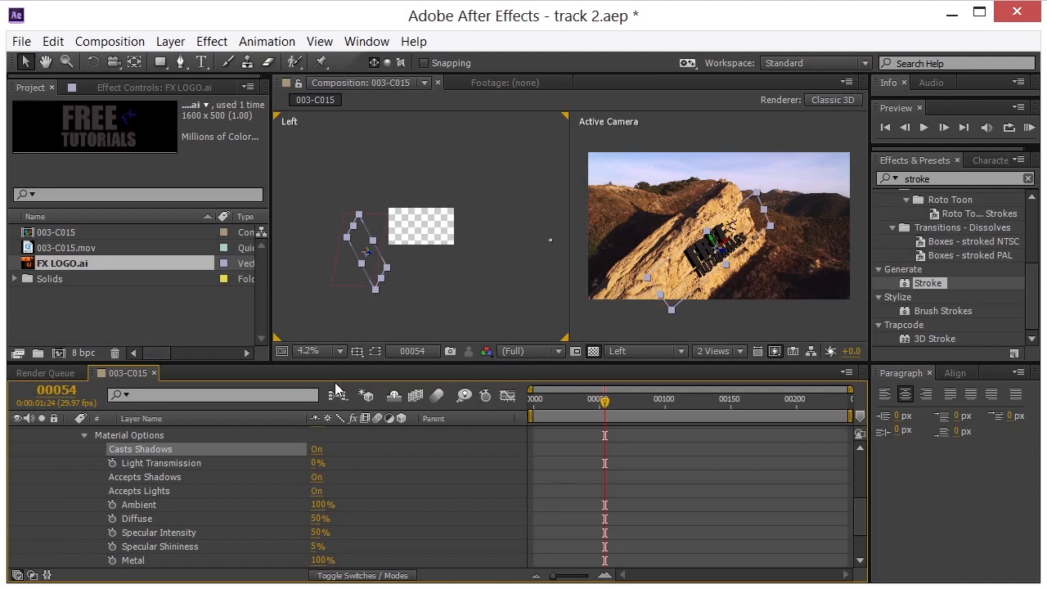
Raise Light 1 further by setting its Y position to -597.2 to shift the logo's shadow downward
{"action": "scroll", "coordinate": [204, 490], "scroll_direction": "up", "scroll_amount": 5}
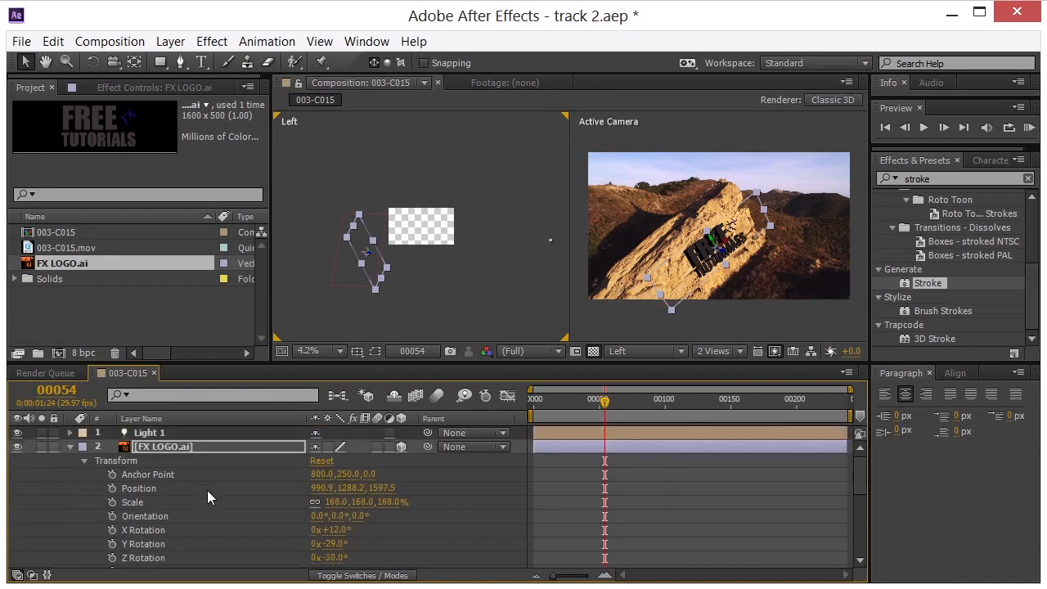
{"action": "left_click", "coordinate": [71, 432]}
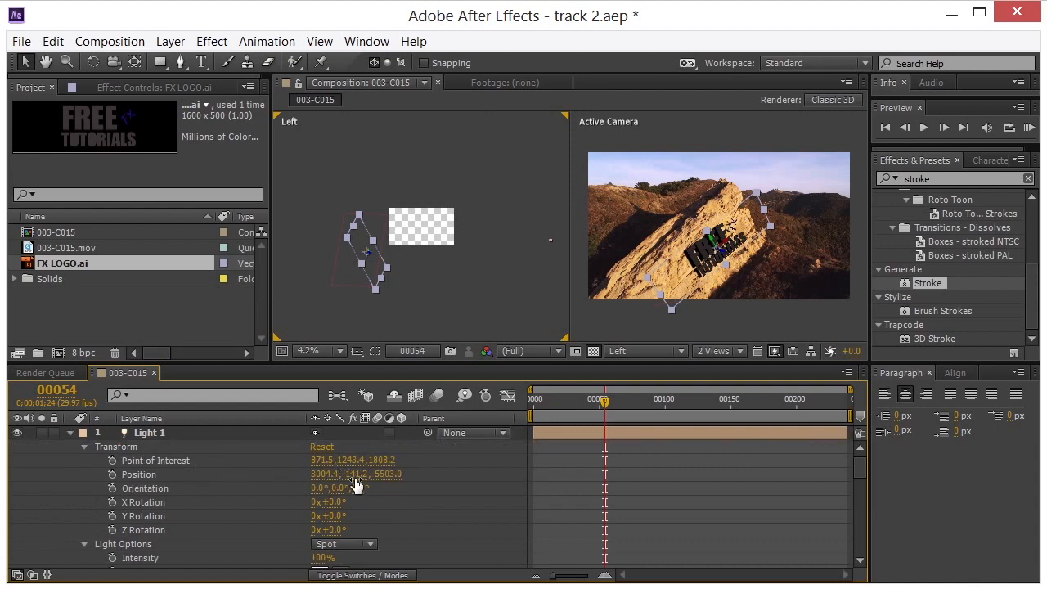
{"action": "left_click_drag", "start_coordinate": [353, 479], "coordinate": [3, 460]}
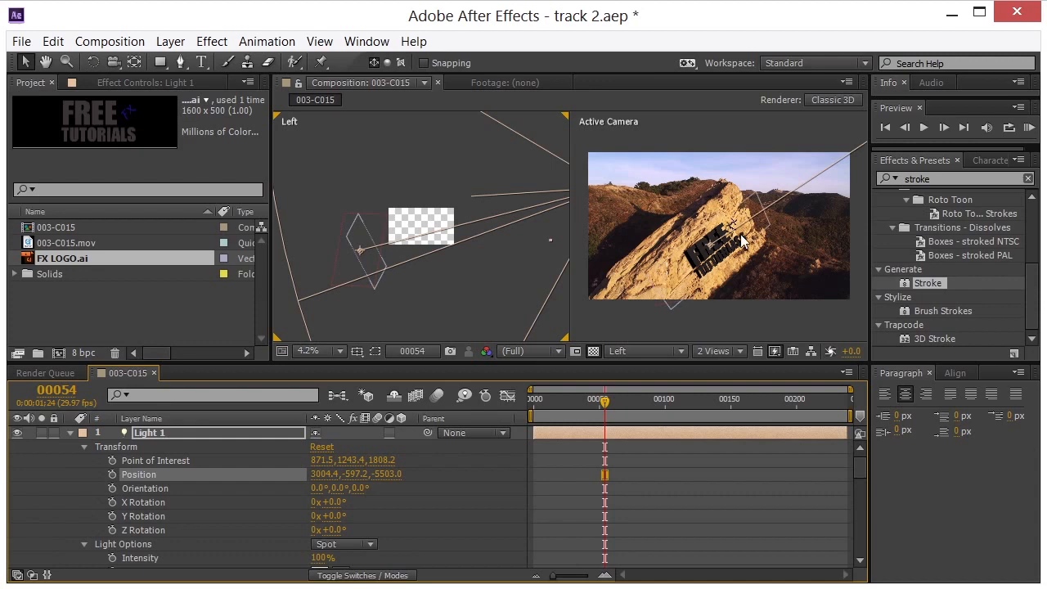
Return to a single Active Camera view and check the logo's shadow at frames 105 and 80
{"action": "left_click", "coordinate": [653, 351]}
{"action": "left_click", "coordinate": [716, 351]}
{"action": "left_click", "coordinate": [727, 369]}
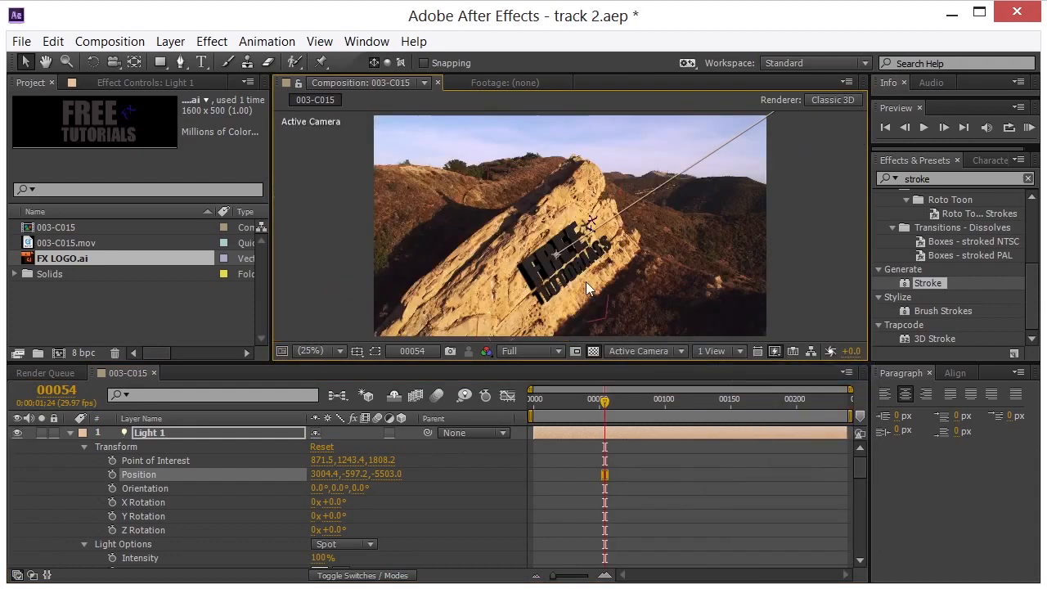
{"action": "left_click_drag", "start_coordinate": [550, 401], "coordinate": [671, 442]}
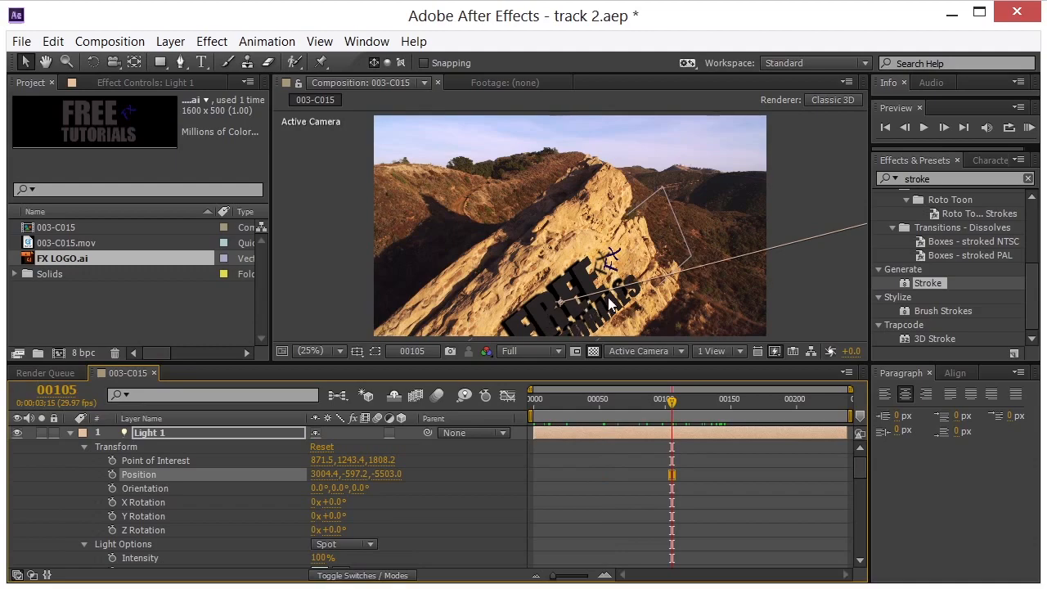
{"action": "left_click_drag", "start_coordinate": [656, 404], "coordinate": [635, 450]}
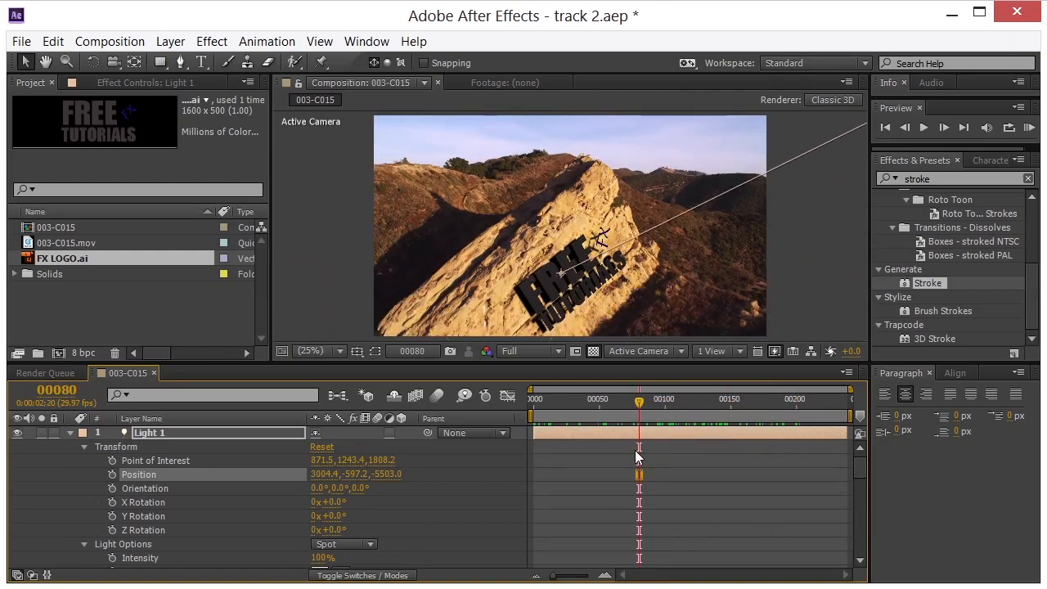
Search the effects for "ramp" and apply Gradient Ramp to the FX LOGO.ai layer
{"action": "left_click", "coordinate": [70, 433]}
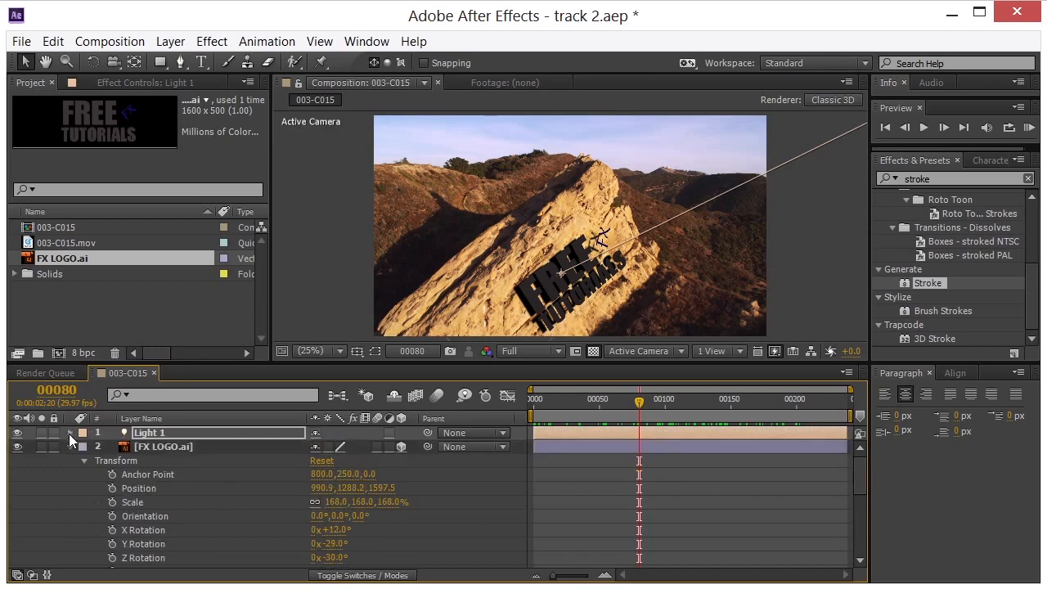
{"action": "left_click", "coordinate": [149, 446]}
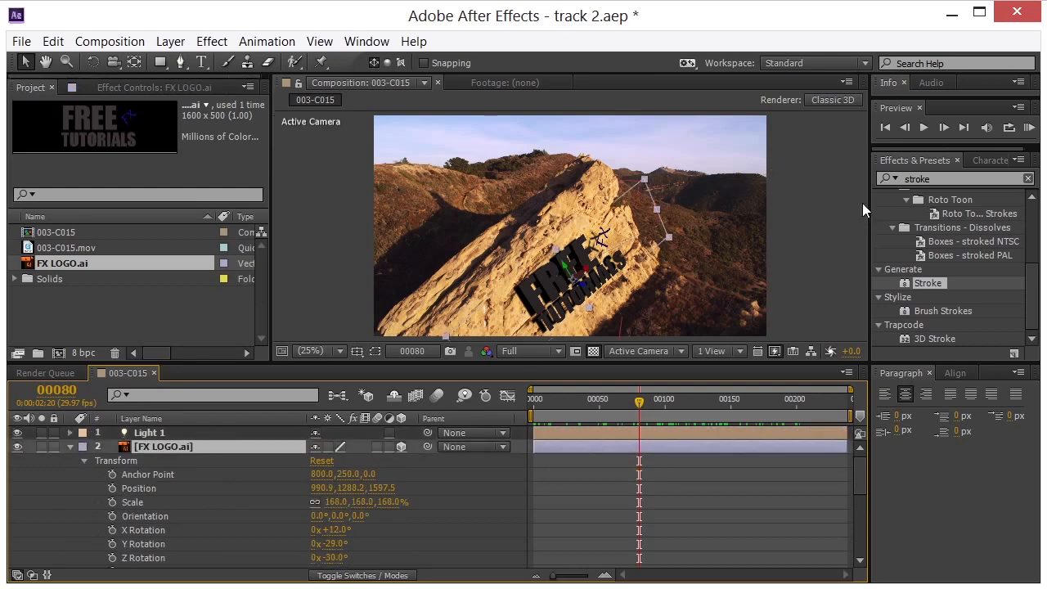
{"action": "left_click", "coordinate": [924, 179]}
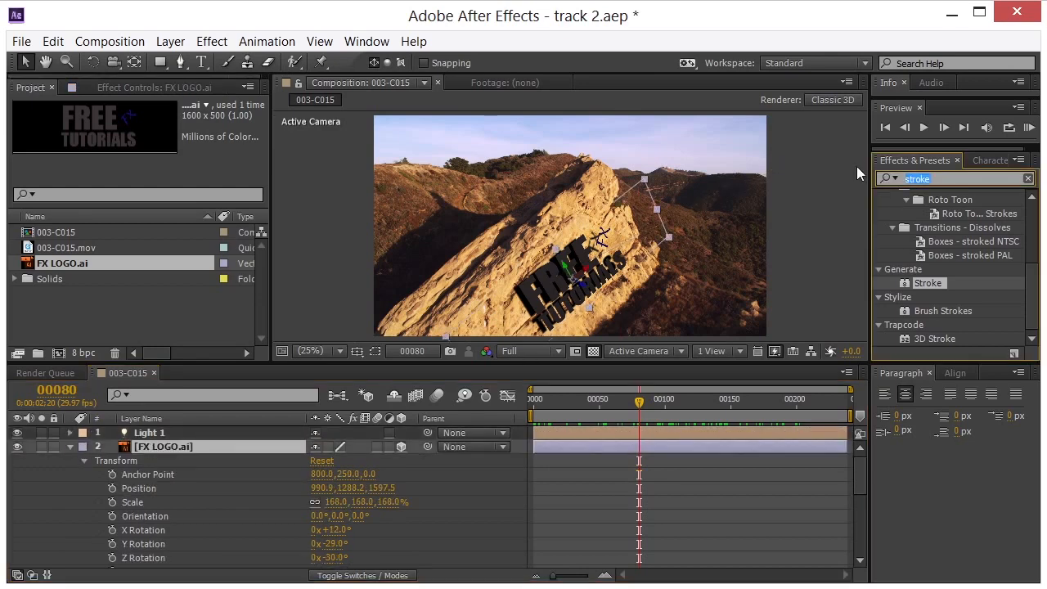
{"action": "type", "text": "ramp"}
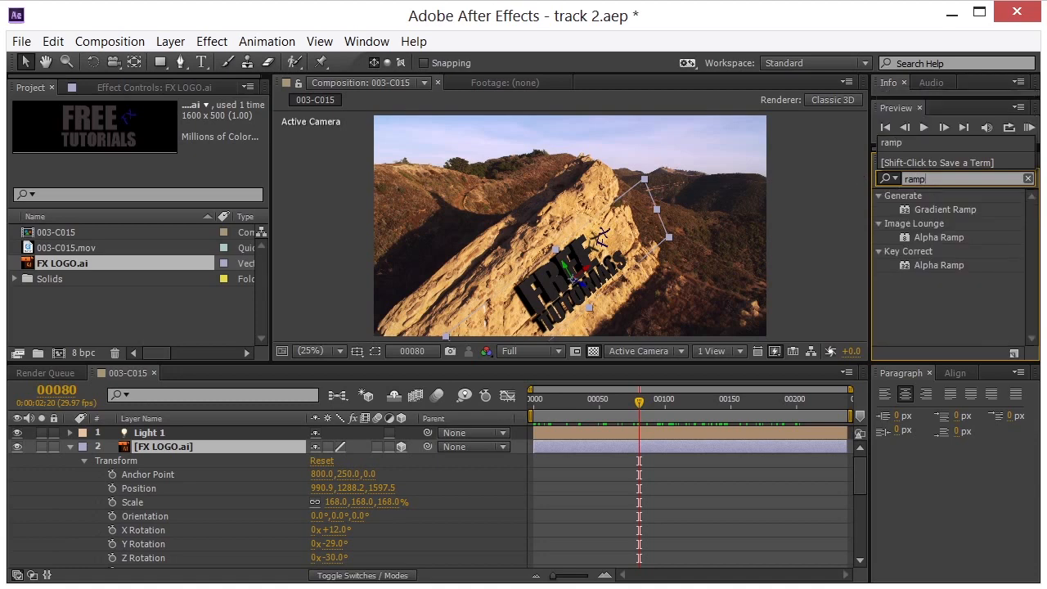
{"action": "left_click_drag", "start_coordinate": [904, 206], "coordinate": [198, 446]}
Set the Gradient Ramp's end color to light grey 9F9F9F and its start color to dark grey 2F2F2F
{"action": "left_click", "coordinate": [161, 175]}
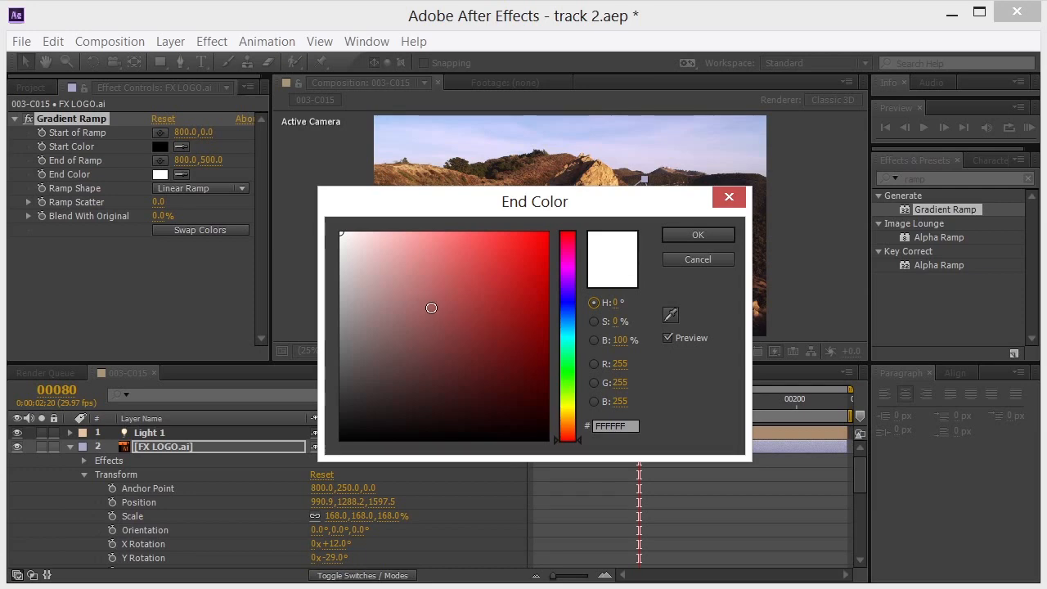
{"action": "left_click_drag", "start_coordinate": [381, 301], "coordinate": [327, 308]}
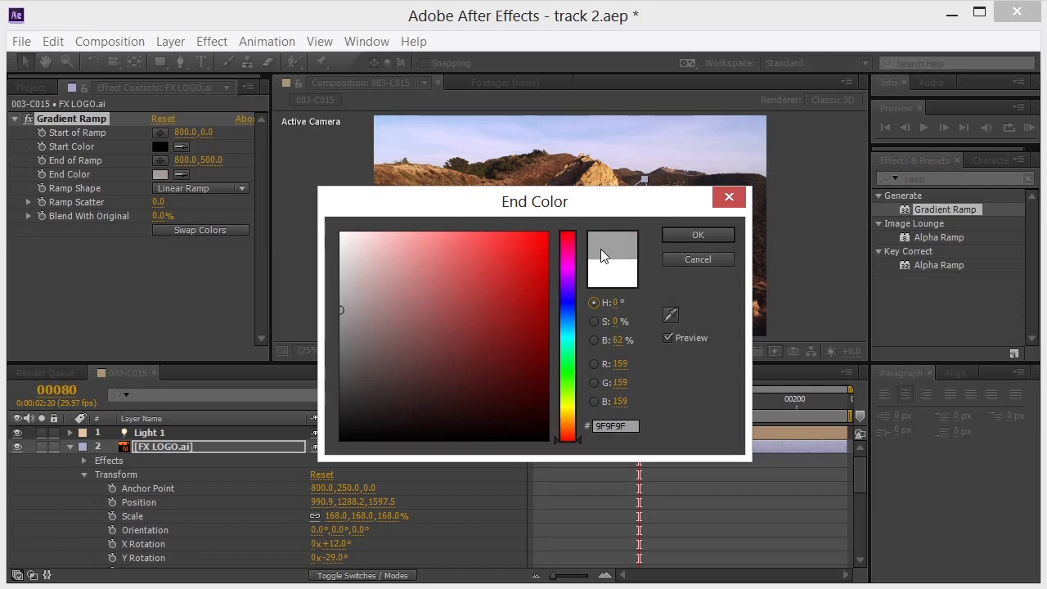
{"action": "left_click", "coordinate": [697, 235]}
{"action": "left_click", "coordinate": [161, 146]}
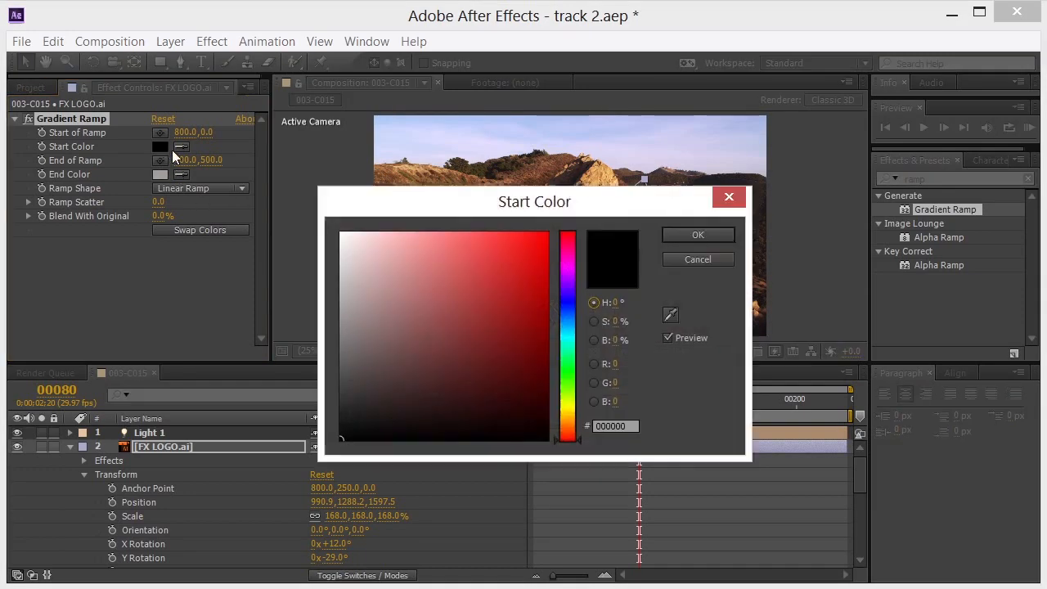
{"action": "left_click_drag", "start_coordinate": [363, 292], "coordinate": [303, 402]}
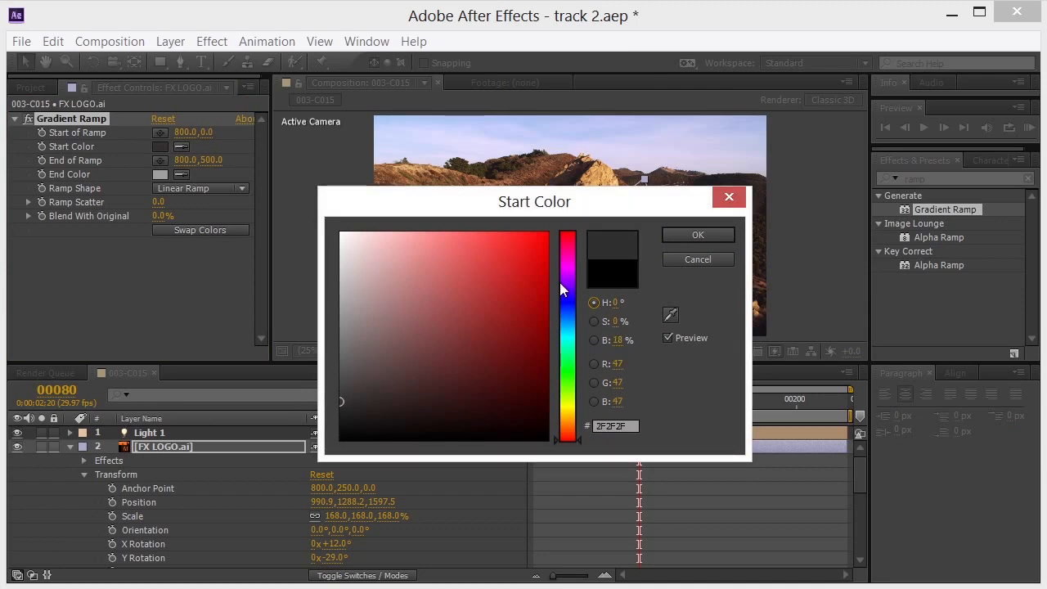
{"action": "left_click", "coordinate": [695, 235]}
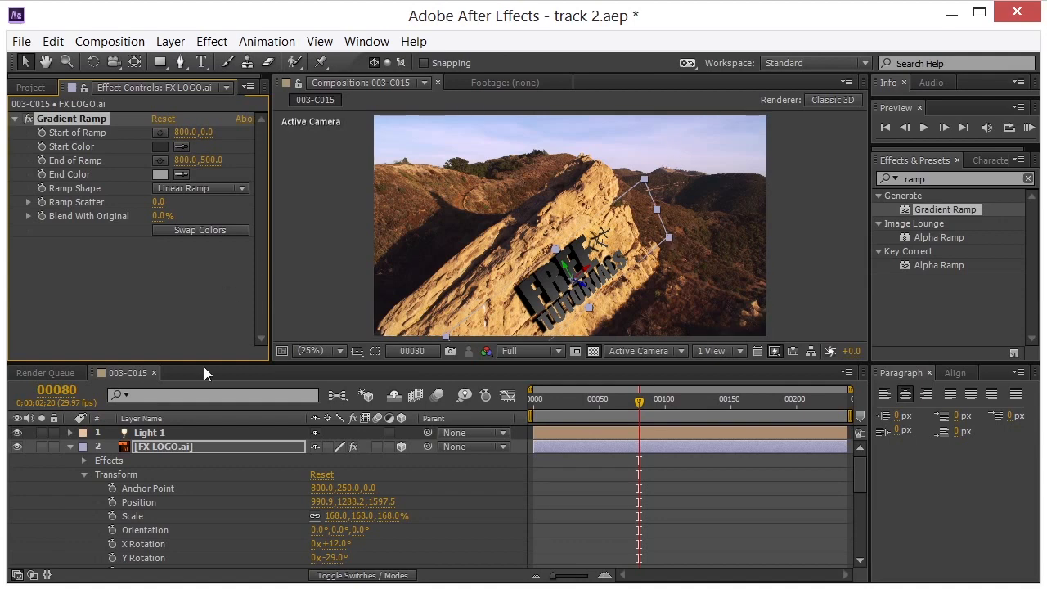
Collapse the FX LOGO.ai layer and add a new adjustment layer above all the other layers
{"action": "left_click", "coordinate": [69, 447]}
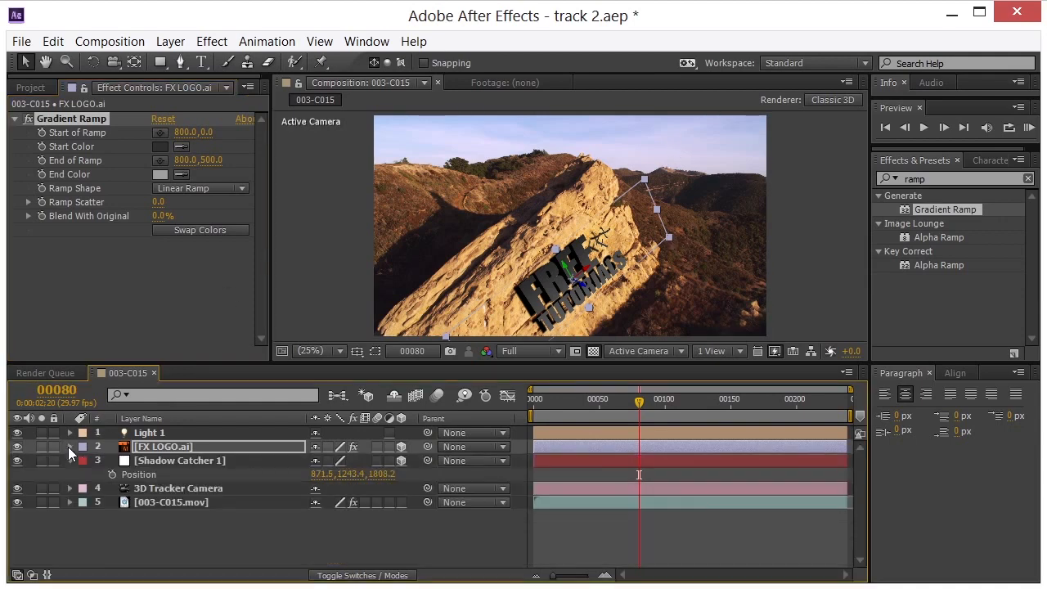
{"action": "right_click", "coordinate": [161, 541]}
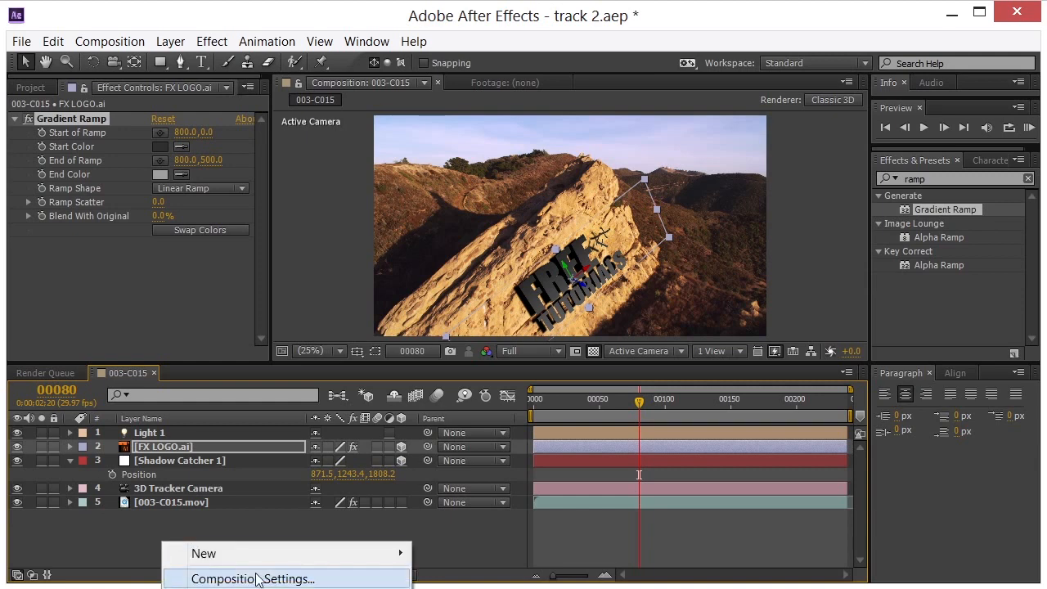
{"action": "mouse_move", "coordinate": [270, 565]}
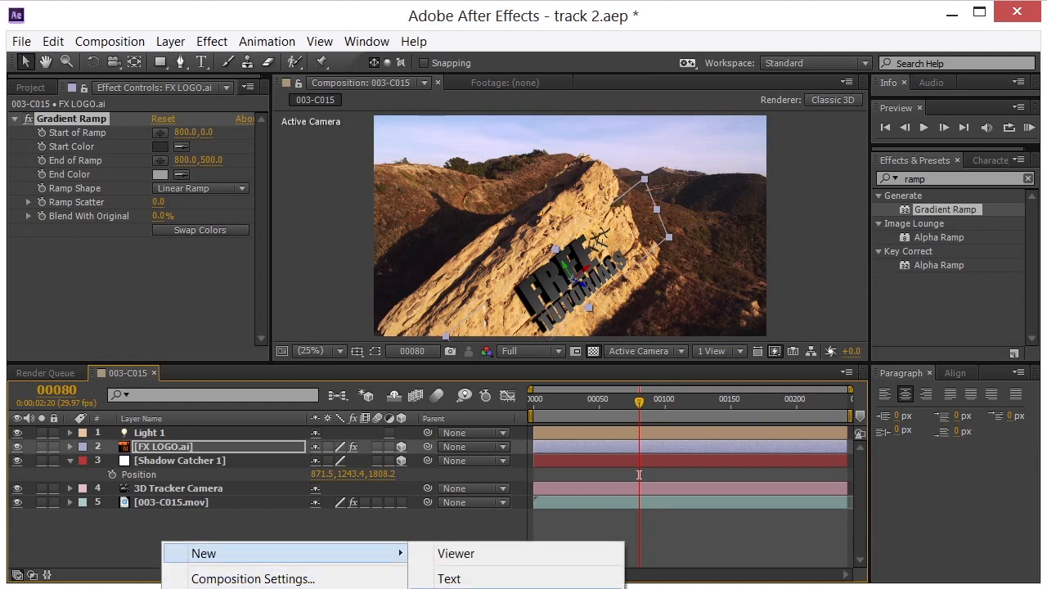
{"action": "left_click", "coordinate": [483, 588]}
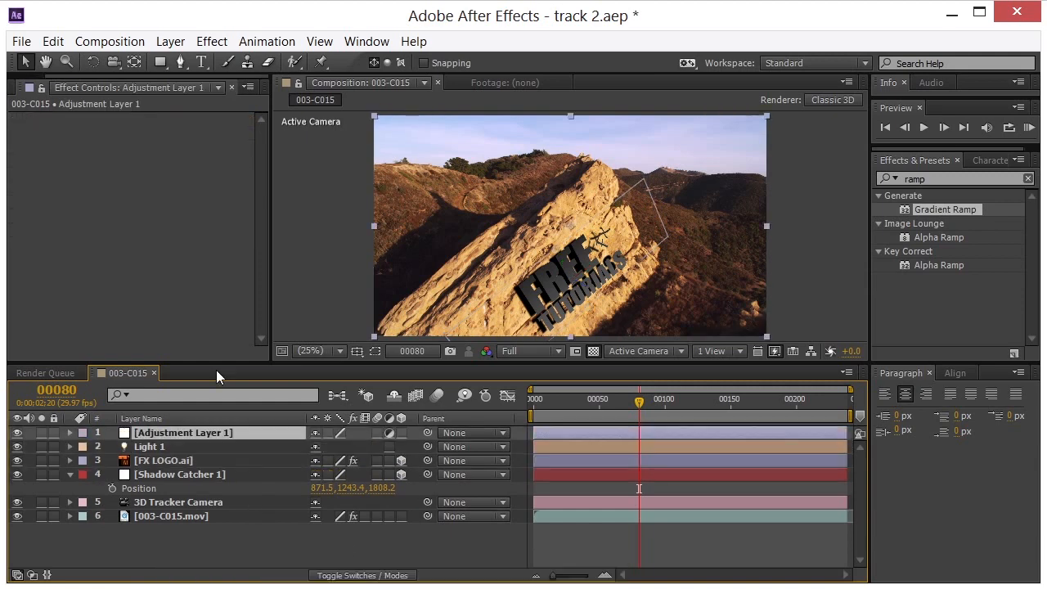
Apply the RSMB motion blur effect to Adjustment Layer 1 and check the image at frame 100
{"action": "left_click", "coordinate": [201, 42]}
{"action": "mouse_move", "coordinate": [367, 564]}
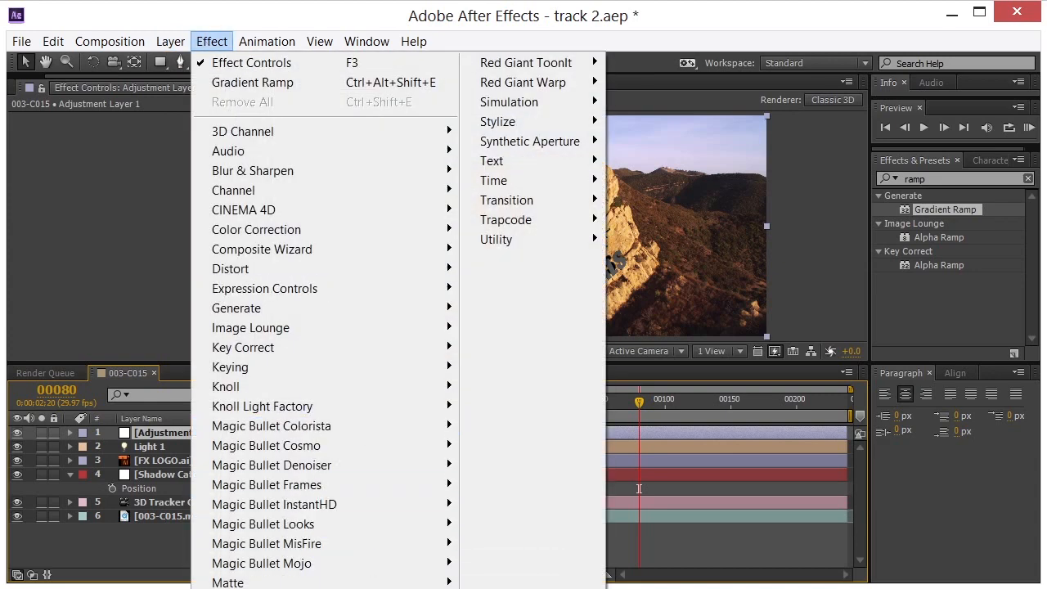
{"action": "left_click", "coordinate": [507, 588]}
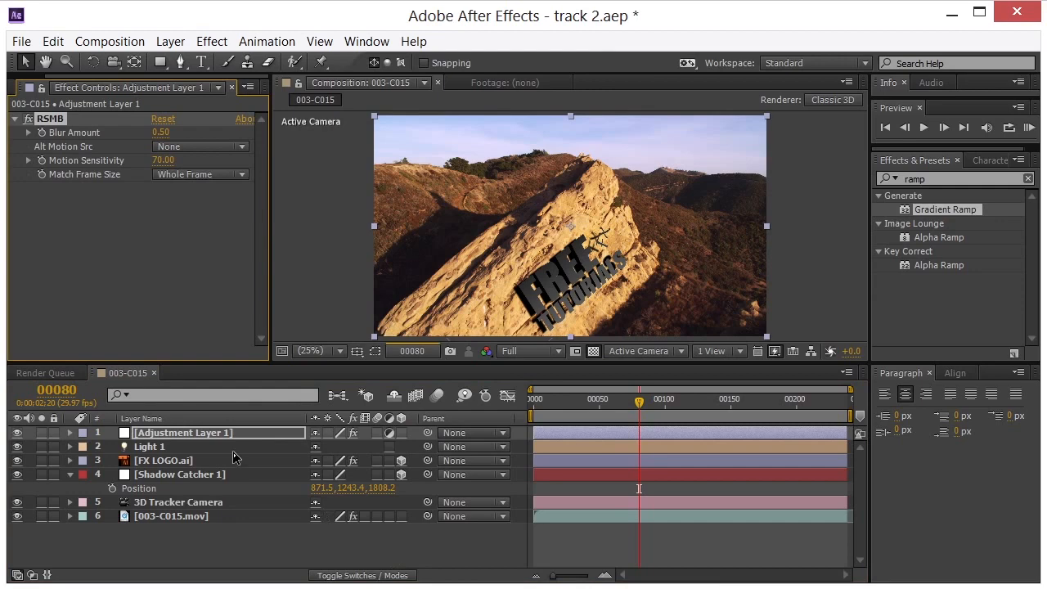
{"action": "left_click", "coordinate": [665, 399]}
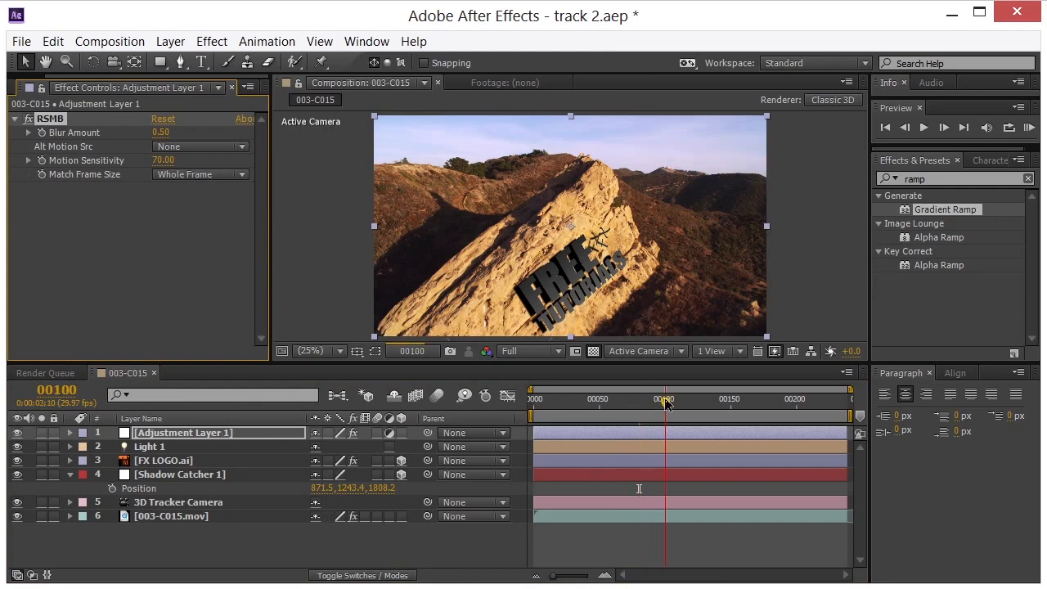
Pre-compose all six layers as Pre-comp 1, moving all attributes into the new composition
{"action": "left_click_drag", "start_coordinate": [216, 562], "coordinate": [132, 431]}
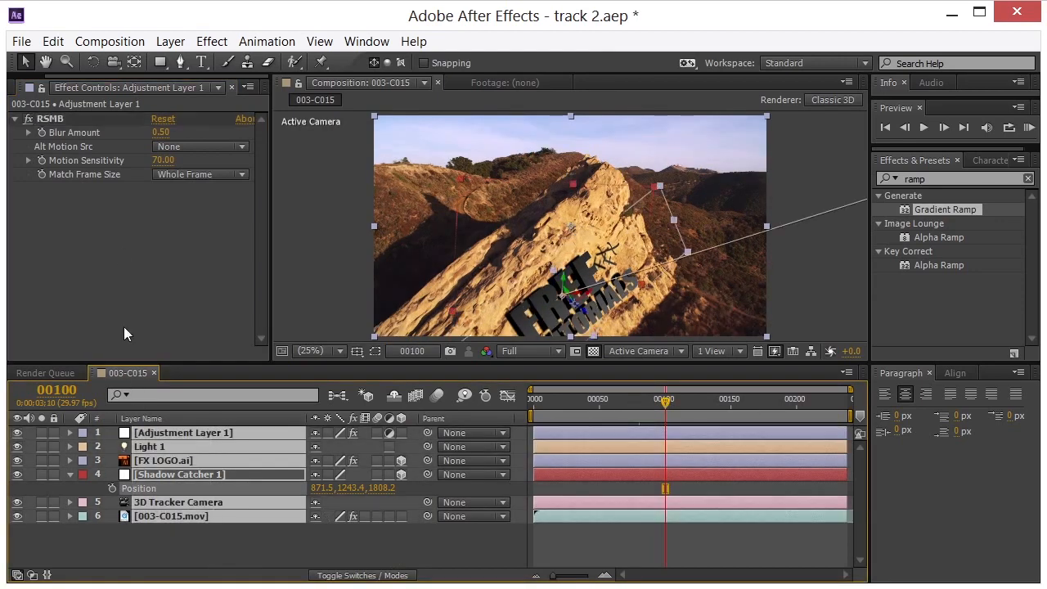
{"action": "left_click", "coordinate": [170, 41]}
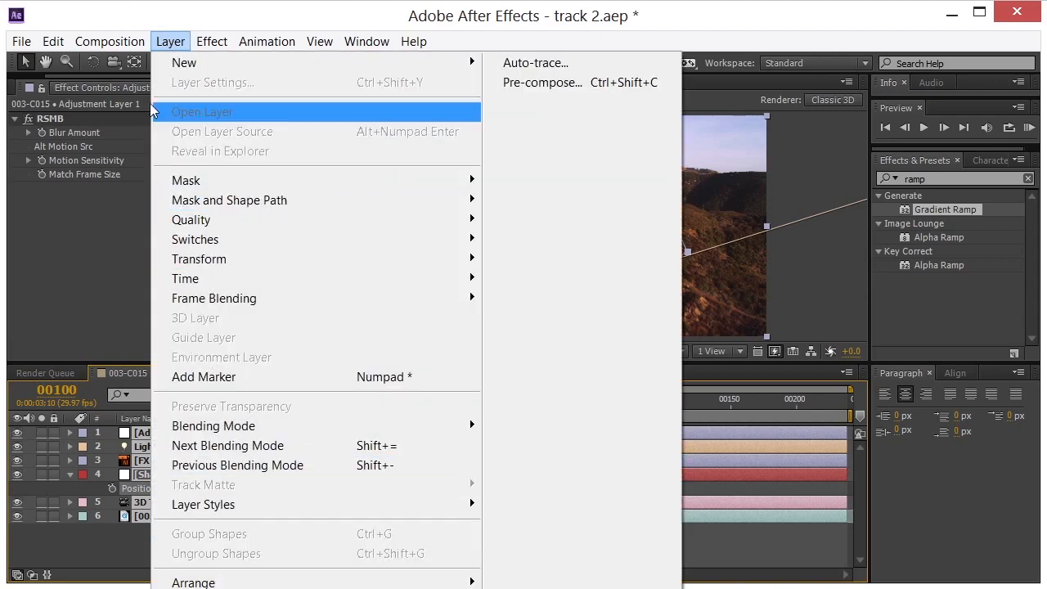
{"action": "mouse_move", "coordinate": [105, 42]}
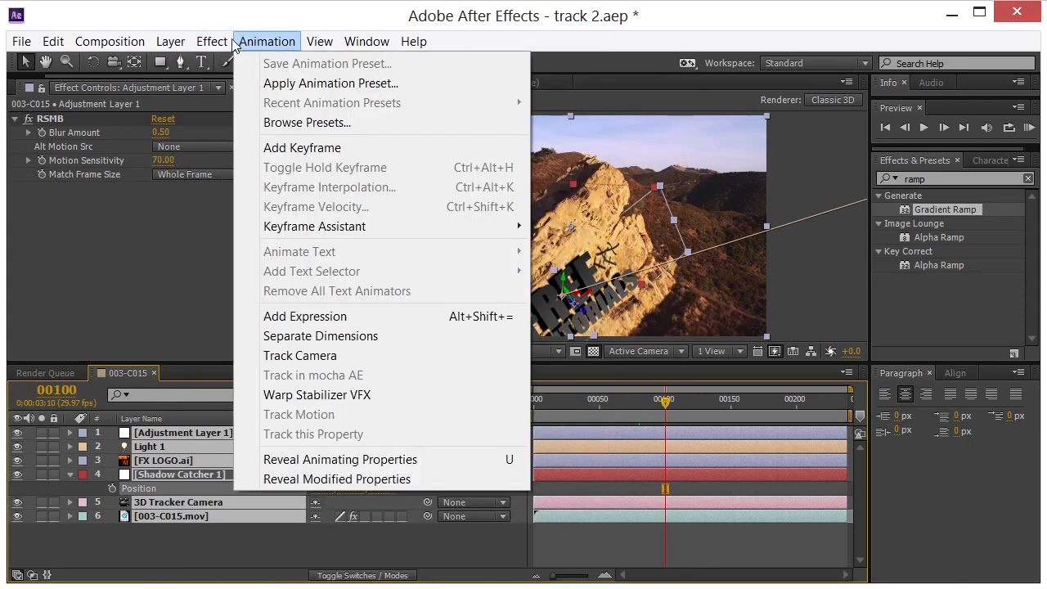
{"action": "mouse_move", "coordinate": [171, 45]}
{"action": "mouse_move", "coordinate": [187, 66]}
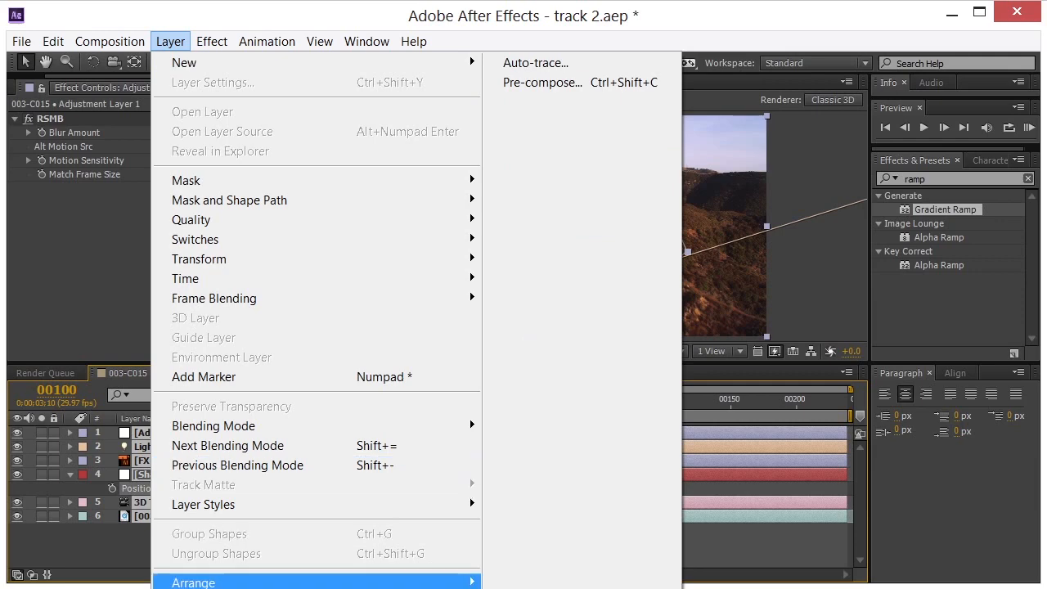
{"action": "left_click", "coordinate": [551, 87]}
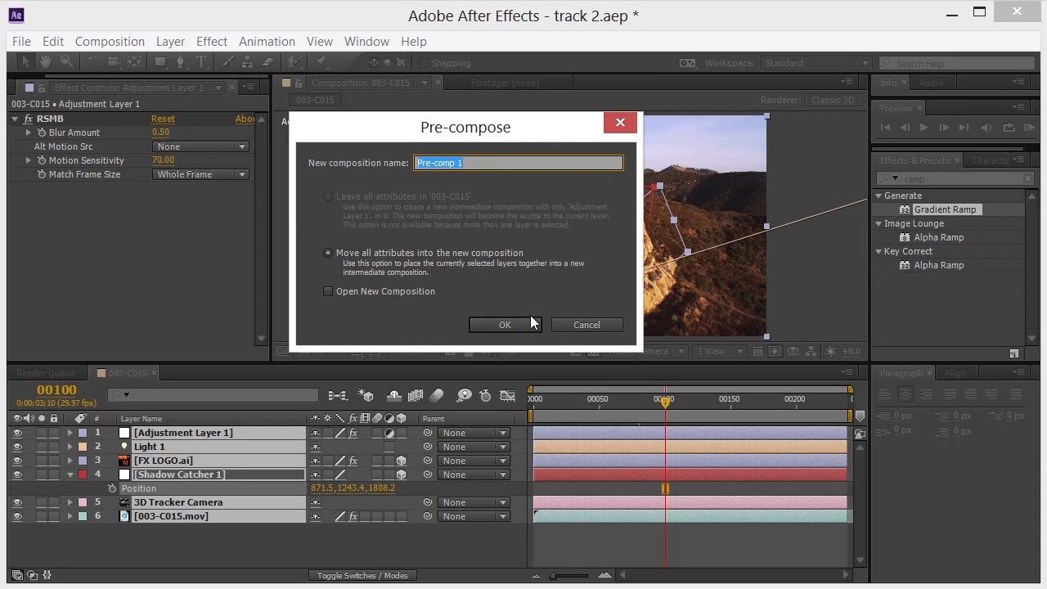
{"action": "left_click", "coordinate": [503, 325]}
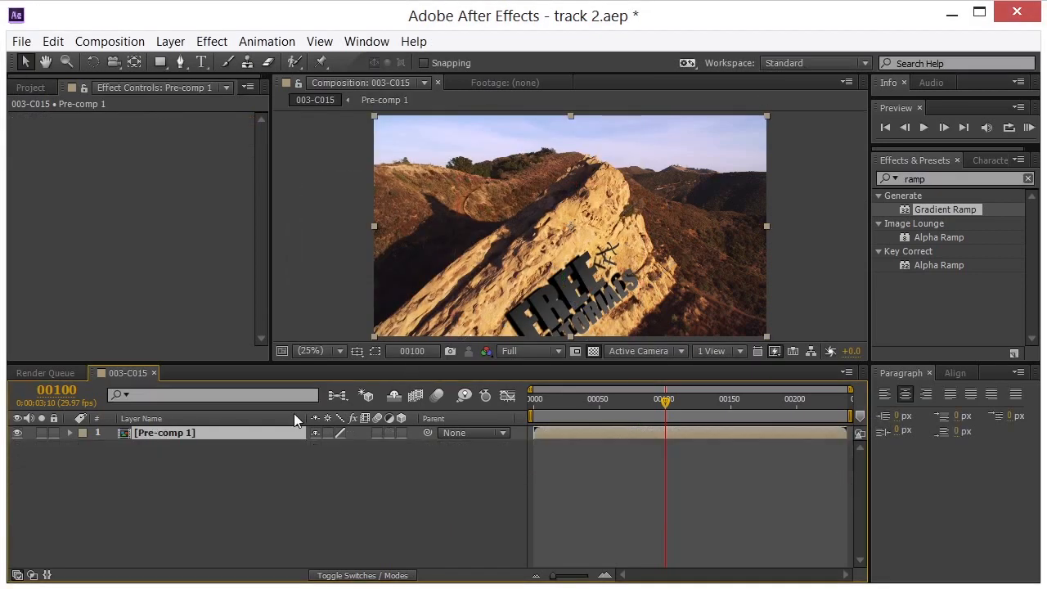
Add a new adjustment layer above Pre-comp 1 and apply the Magic Bullet Looks effect to it
{"action": "right_click", "coordinate": [241, 482]}
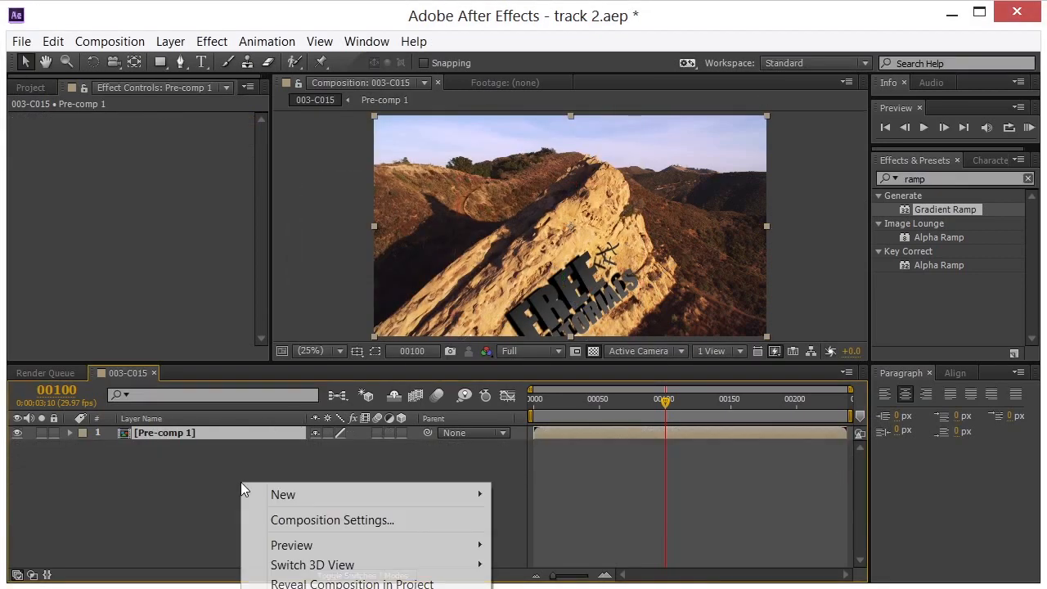
{"action": "mouse_move", "coordinate": [297, 496]}
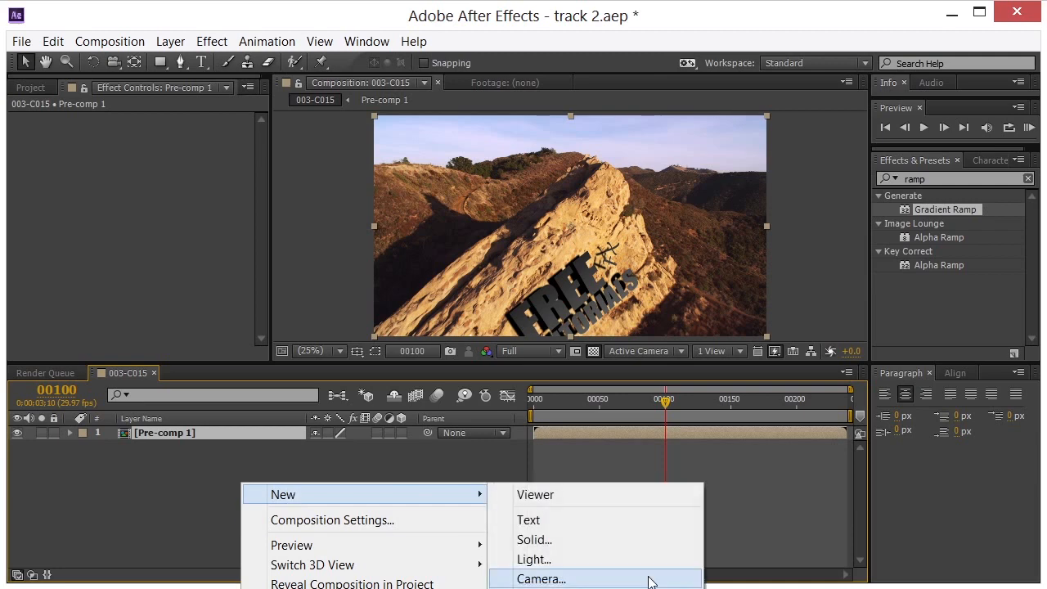
{"action": "left_click", "coordinate": [556, 588]}
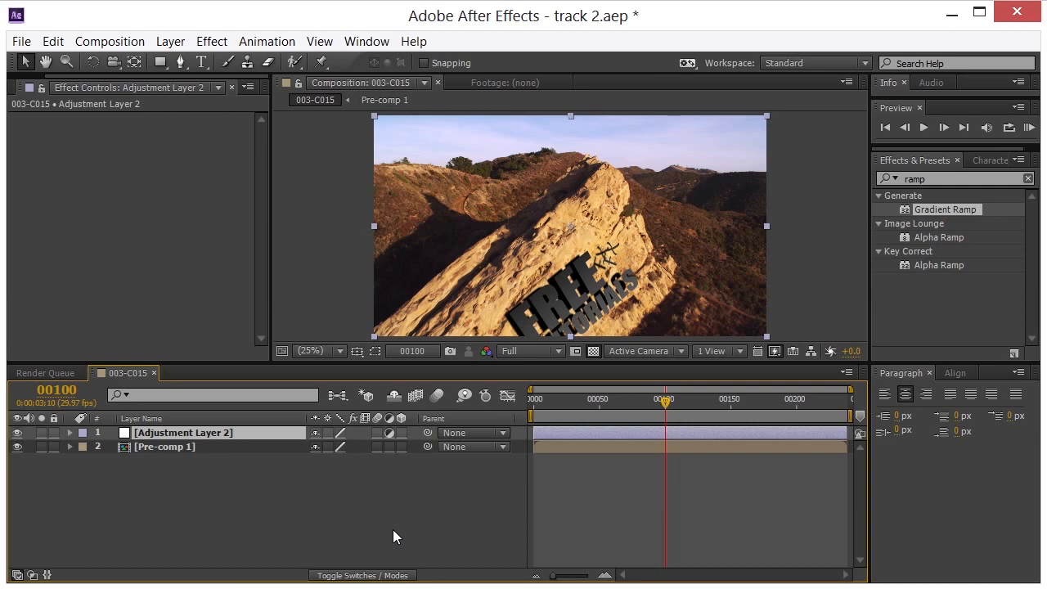
{"action": "key", "text": "alt+t"}
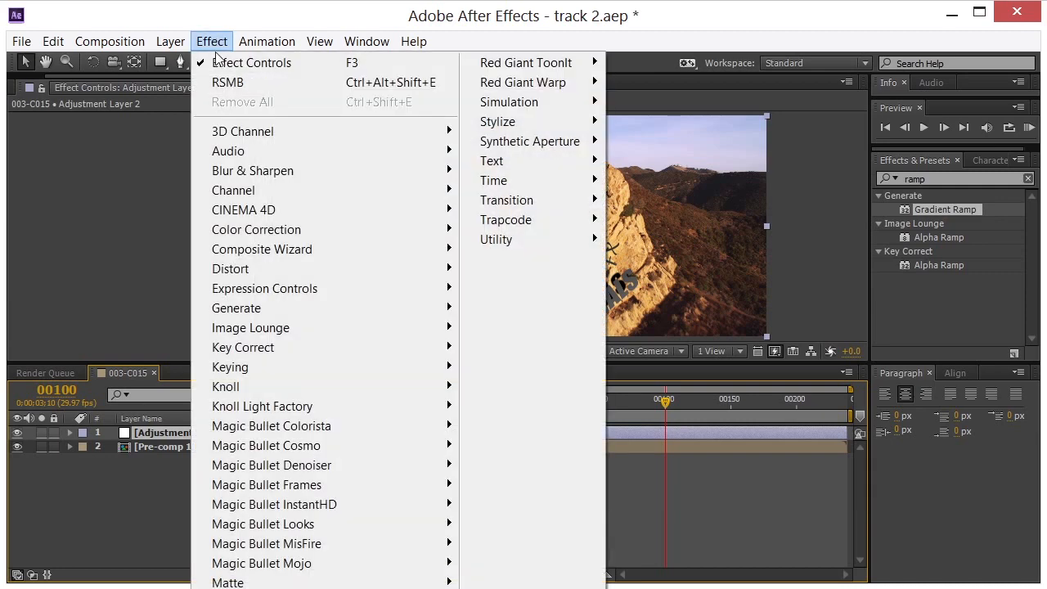
{"action": "mouse_move", "coordinate": [390, 455]}
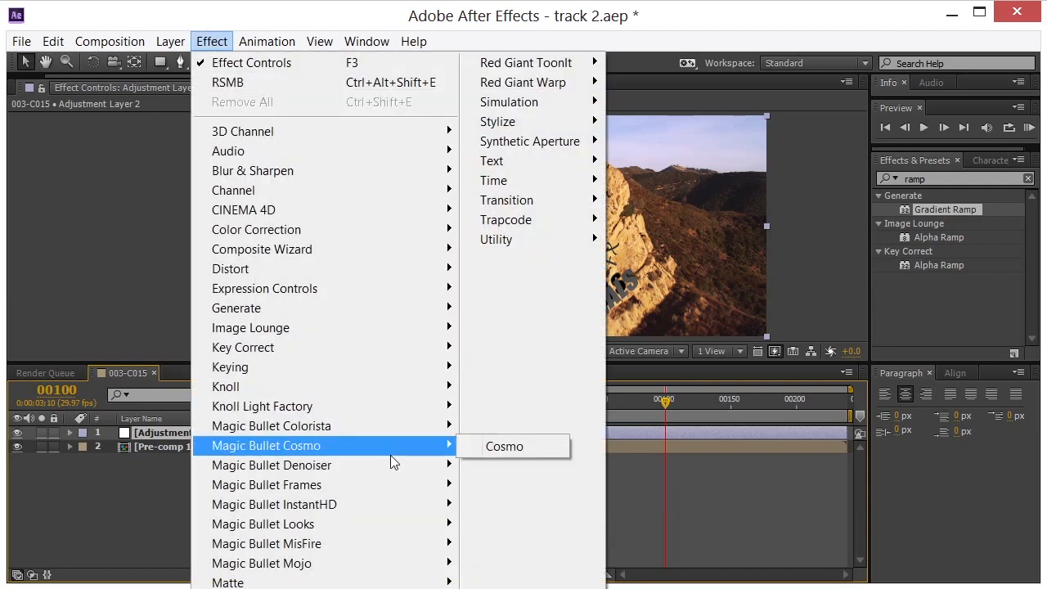
{"action": "mouse_move", "coordinate": [400, 524]}
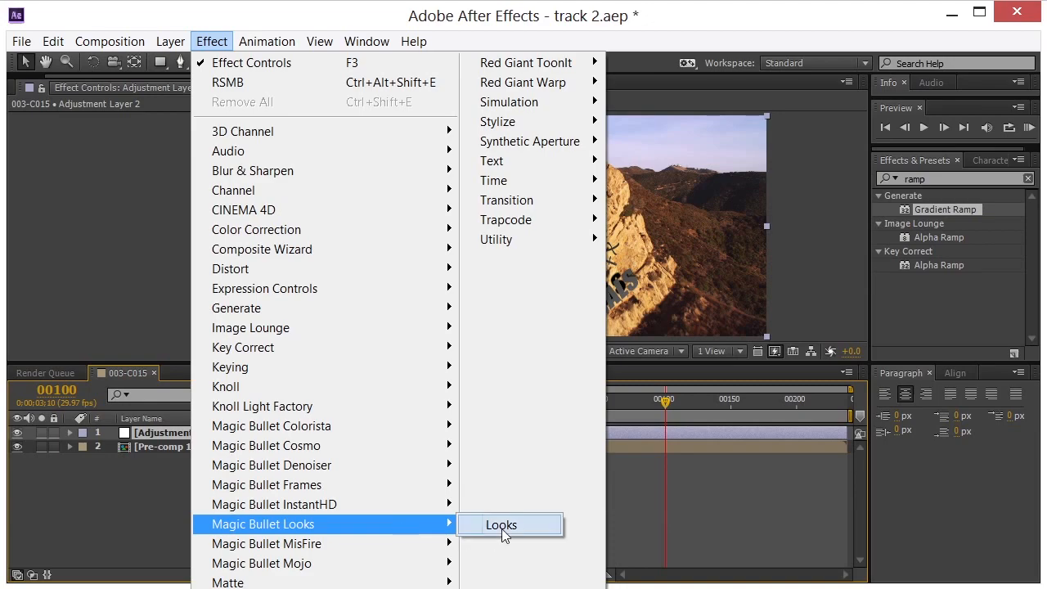
{"action": "left_click", "coordinate": [503, 526]}
Edit the Looks effect and assign the Basic Black and White preset to the footage
{"action": "left_click", "coordinate": [77, 162]}
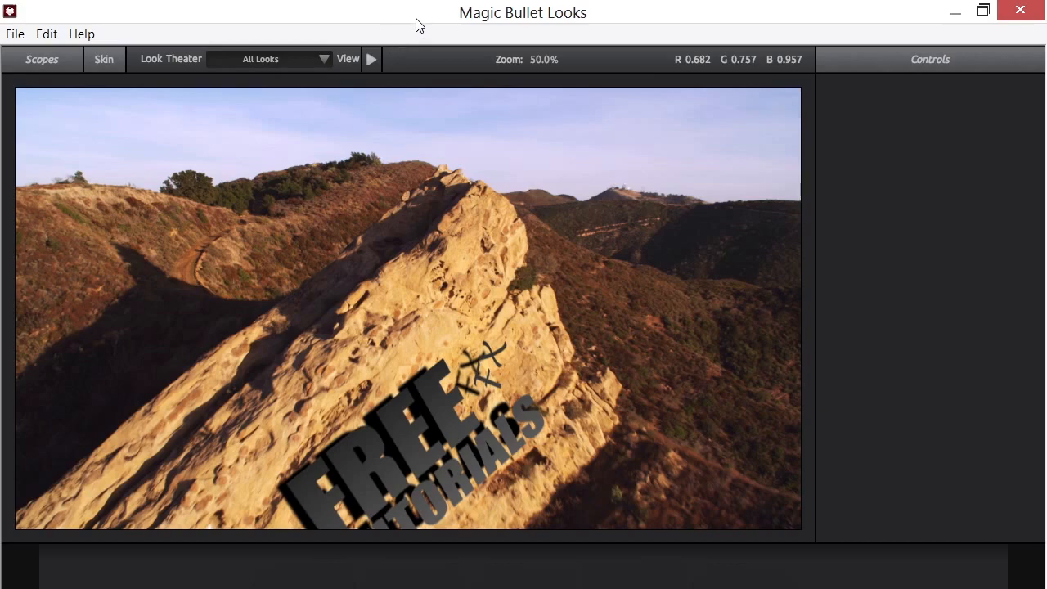
{"action": "mouse_move", "coordinate": [20, 572]}
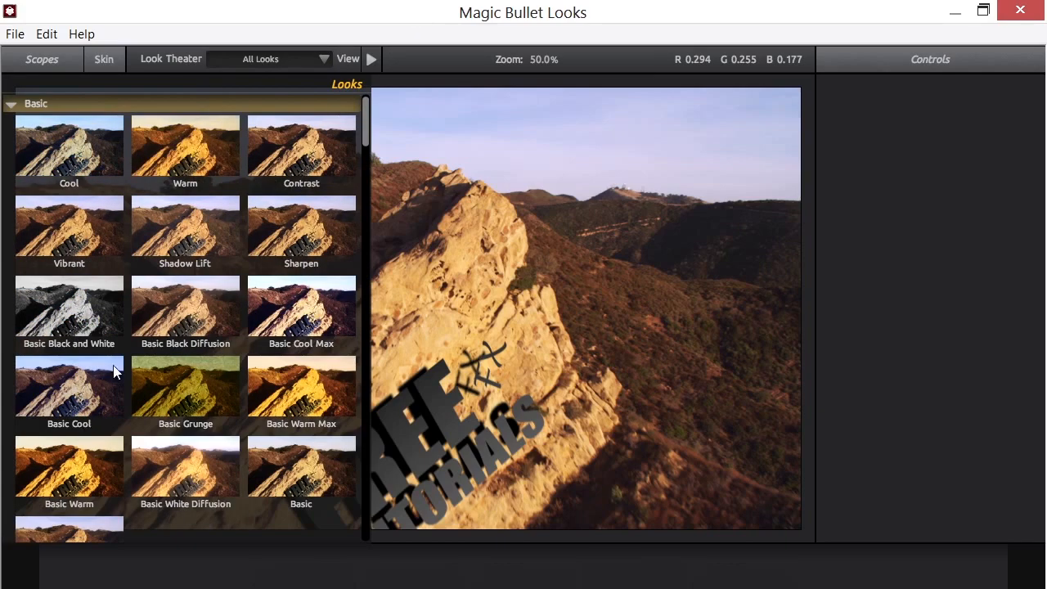
{"action": "left_click", "coordinate": [81, 308]}
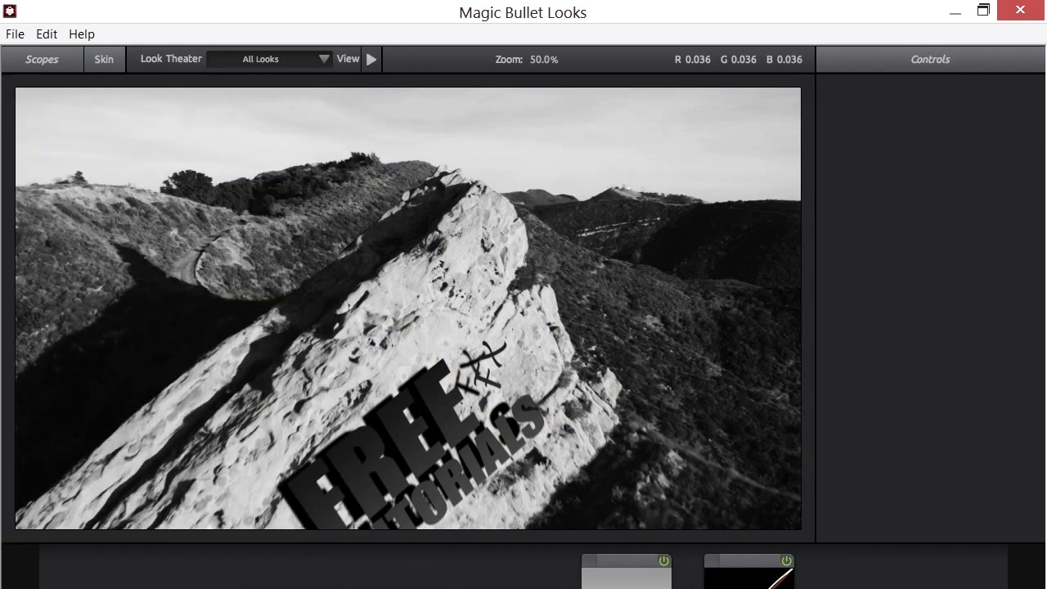
{"action": "key", "text": "Return"}
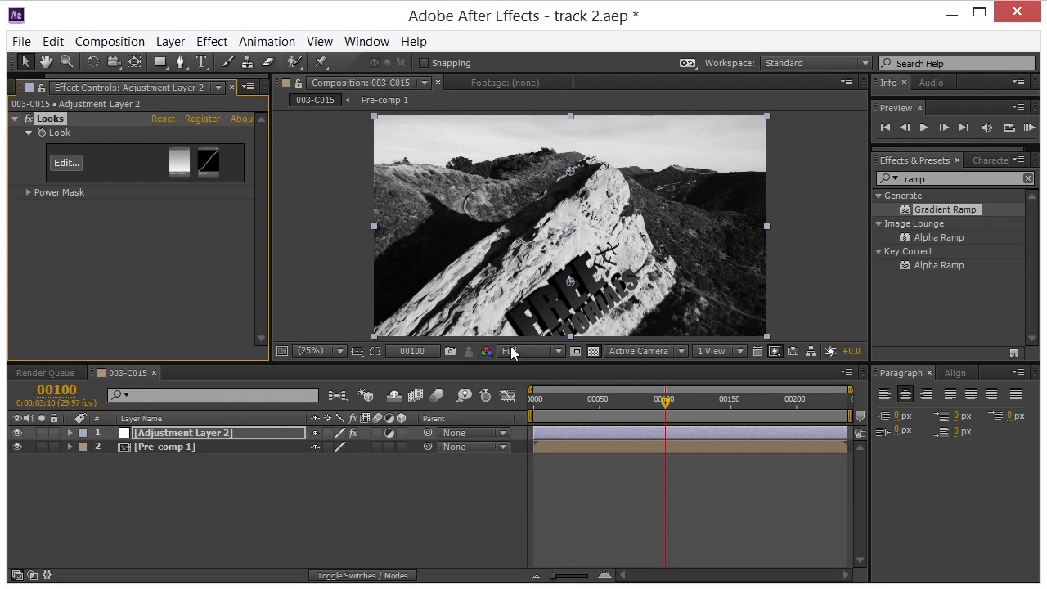
Check the graded image at frame 5 and add the 003-C015 composition to the render queue
{"action": "left_click_drag", "start_coordinate": [577, 396], "coordinate": [540, 400]}
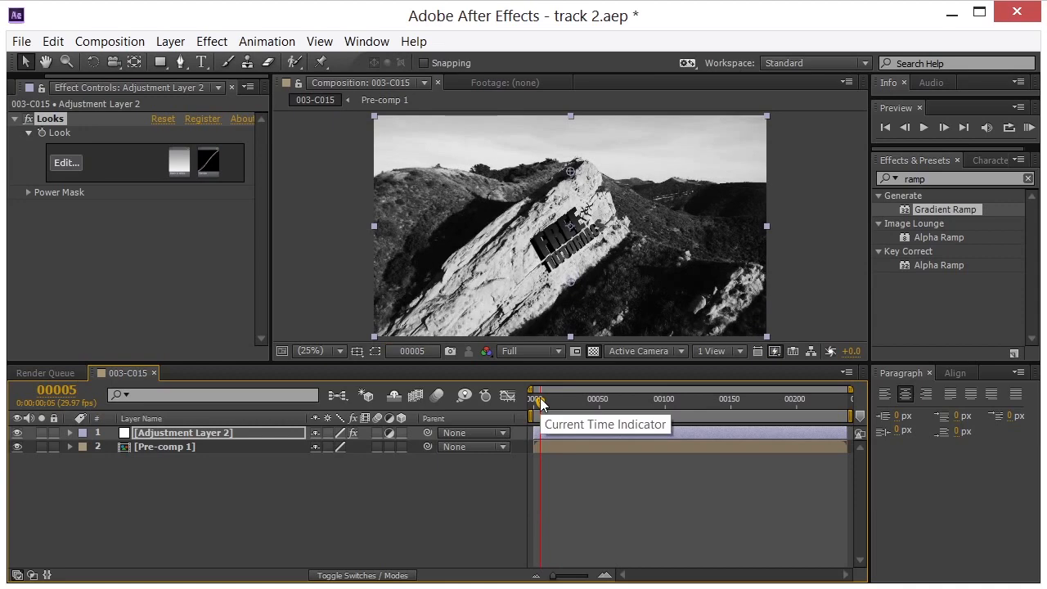
{"action": "left_click", "coordinate": [110, 41]}
{"action": "left_click", "coordinate": [188, 193]}
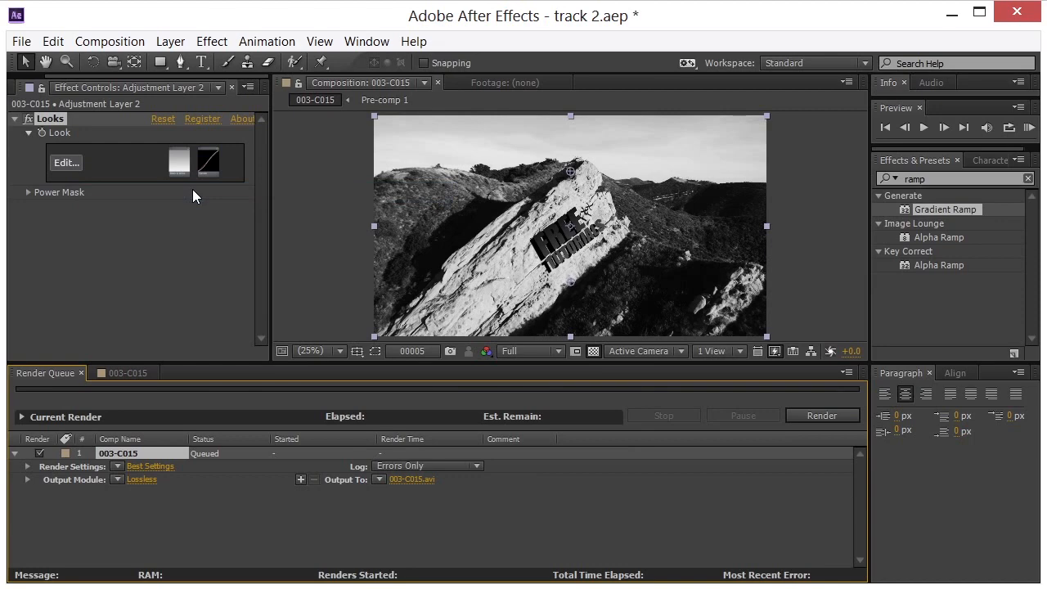
Set the output module to QuickTime format and resize the output to a width of 864 with the aspect ratio locked
{"action": "left_click", "coordinate": [142, 480]}
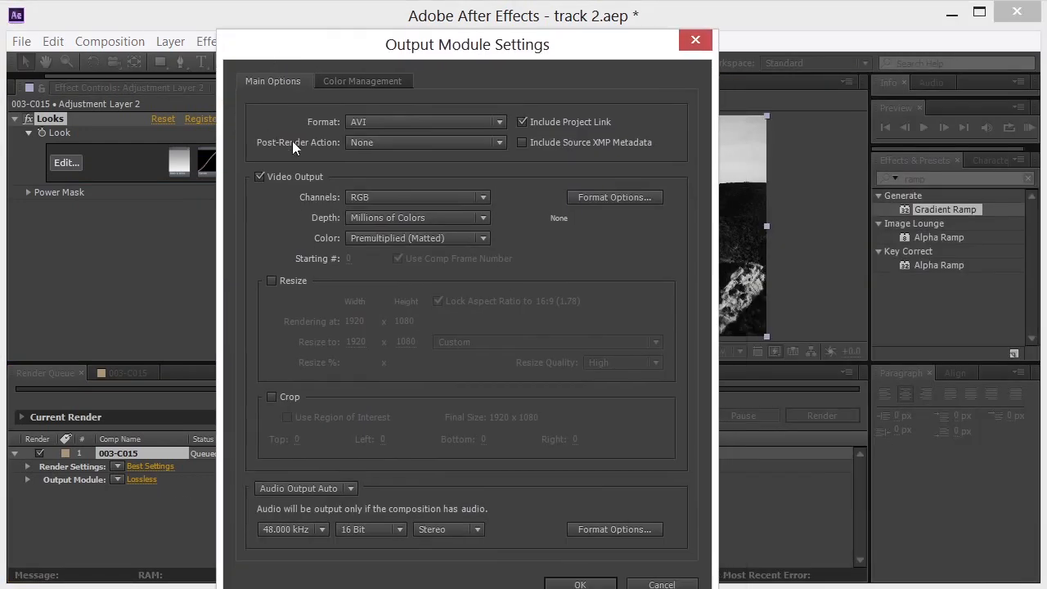
{"action": "left_click", "coordinate": [361, 122]}
{"action": "left_click", "coordinate": [414, 380]}
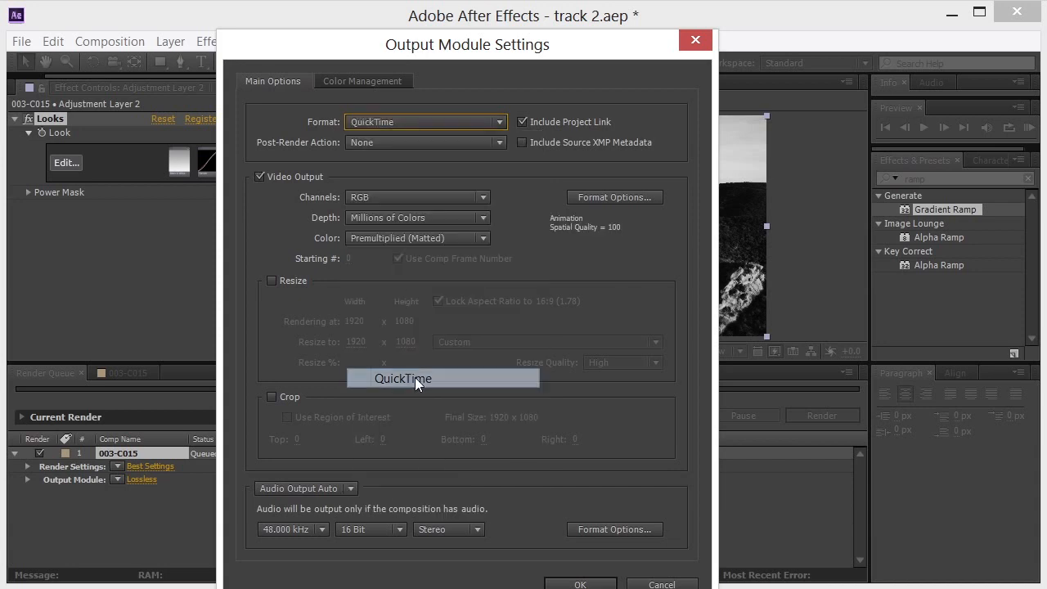
{"action": "left_click", "coordinate": [297, 281]}
{"action": "left_click", "coordinate": [355, 342]}
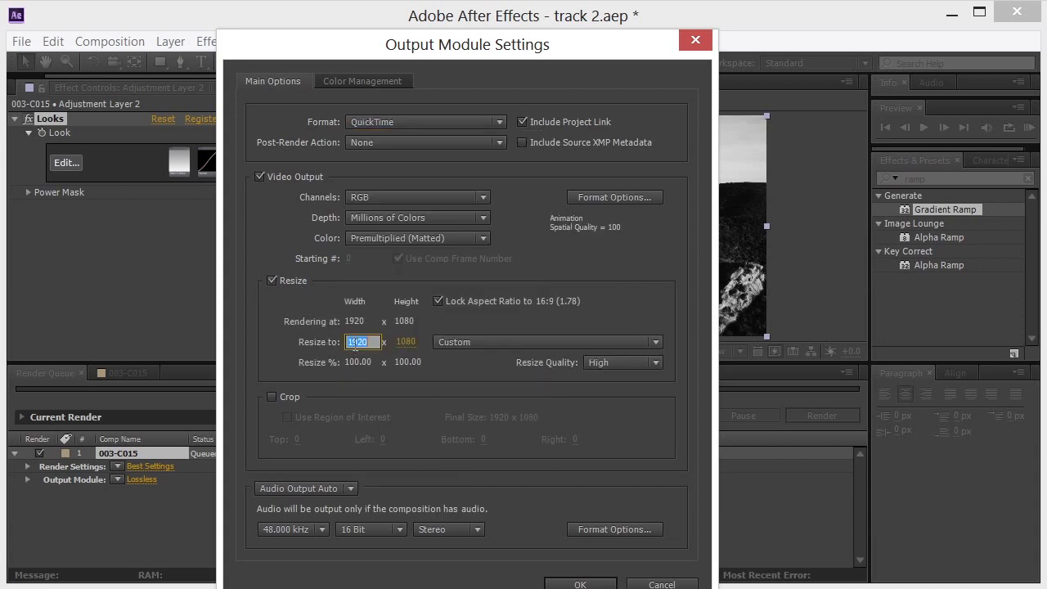
{"action": "type", "text": "864"}
{"action": "key", "text": "Tab"}
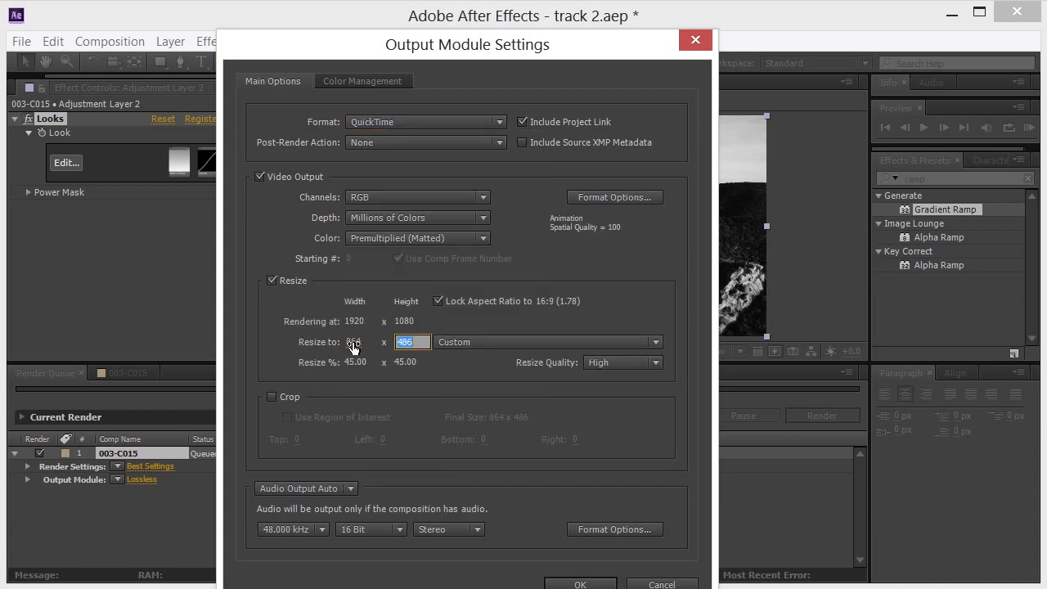
{"action": "left_click", "coordinate": [578, 584]}
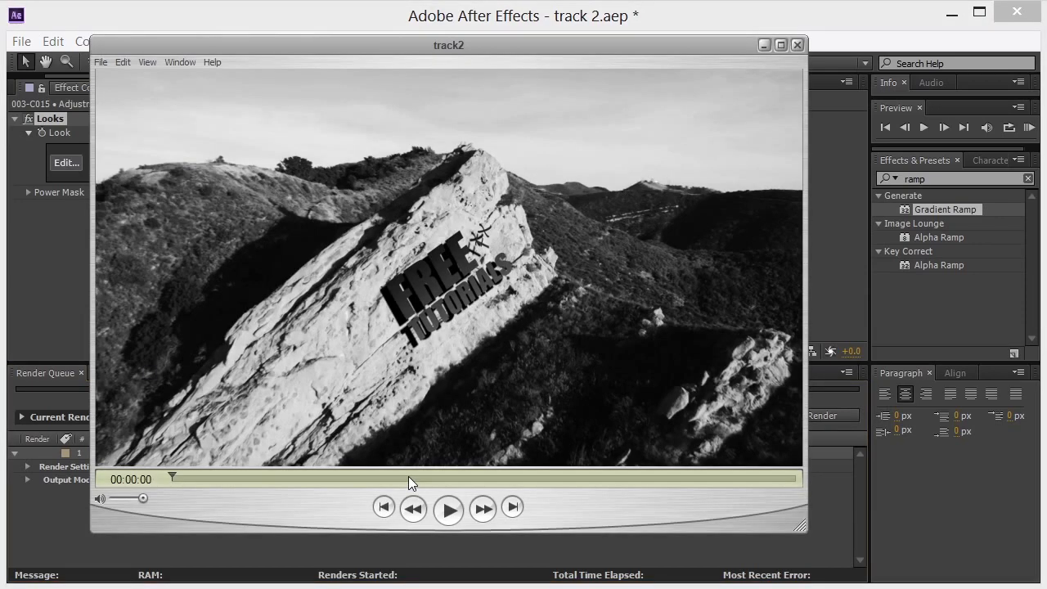
Play the rendered track2 movie in the media player to review the tracked logo
{"action": "left_click", "coordinate": [448, 511]}
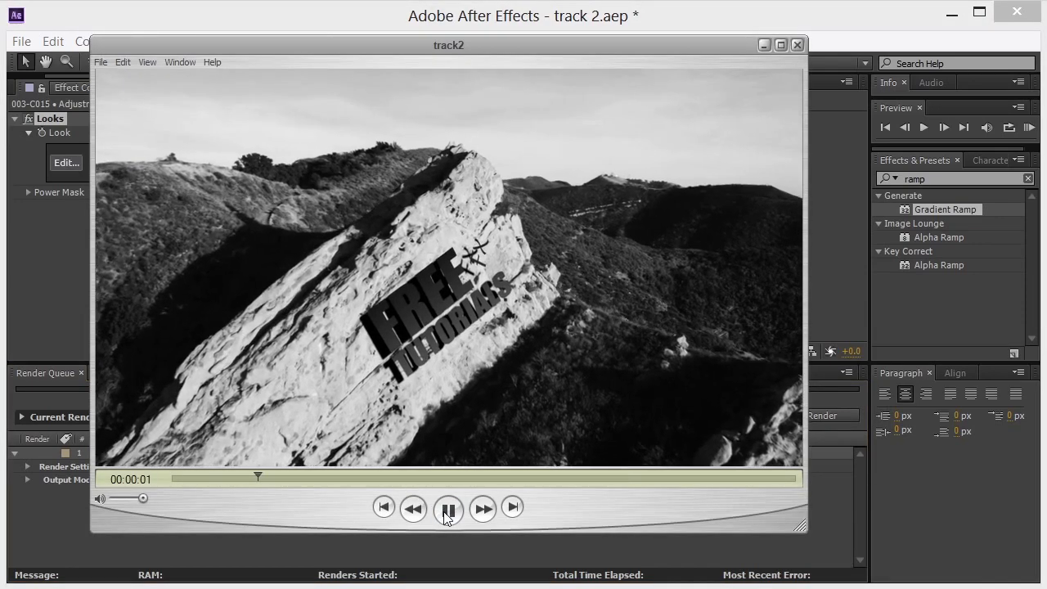